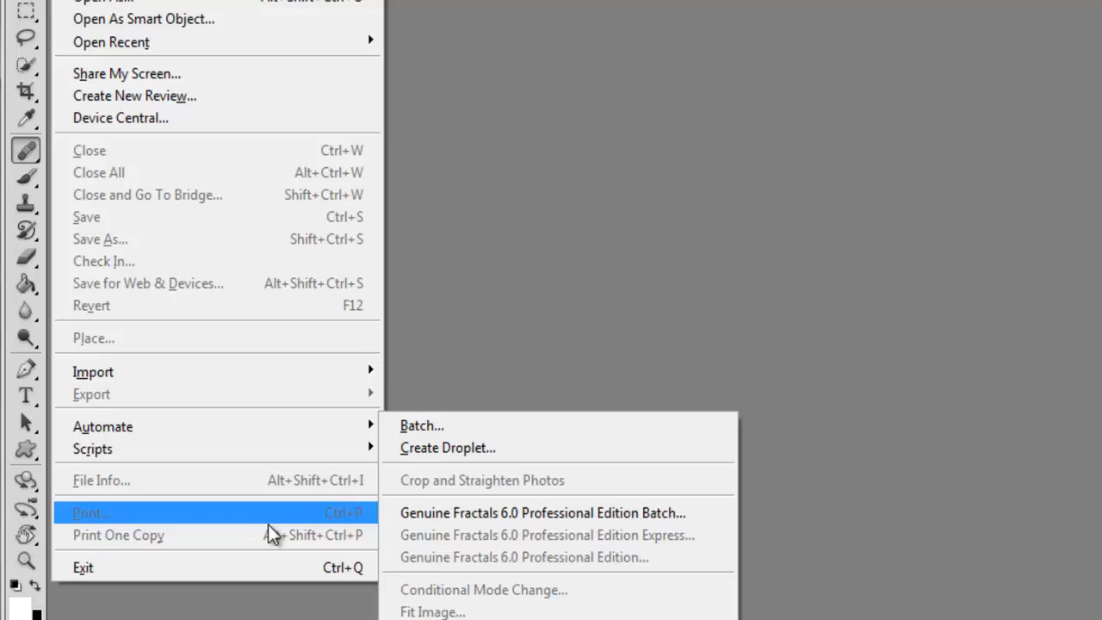
Start Photomerge and browse for source files in the Washington 7-11 folder inside 2011 Pictures on drive G.
mouse_move(277, 426)
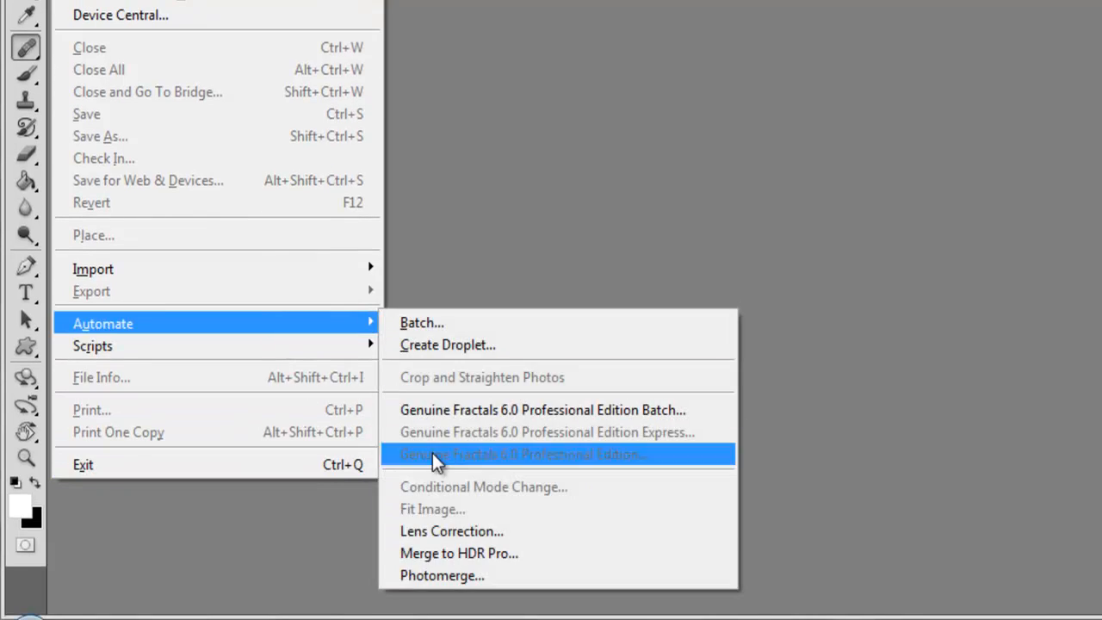
click(463, 575)
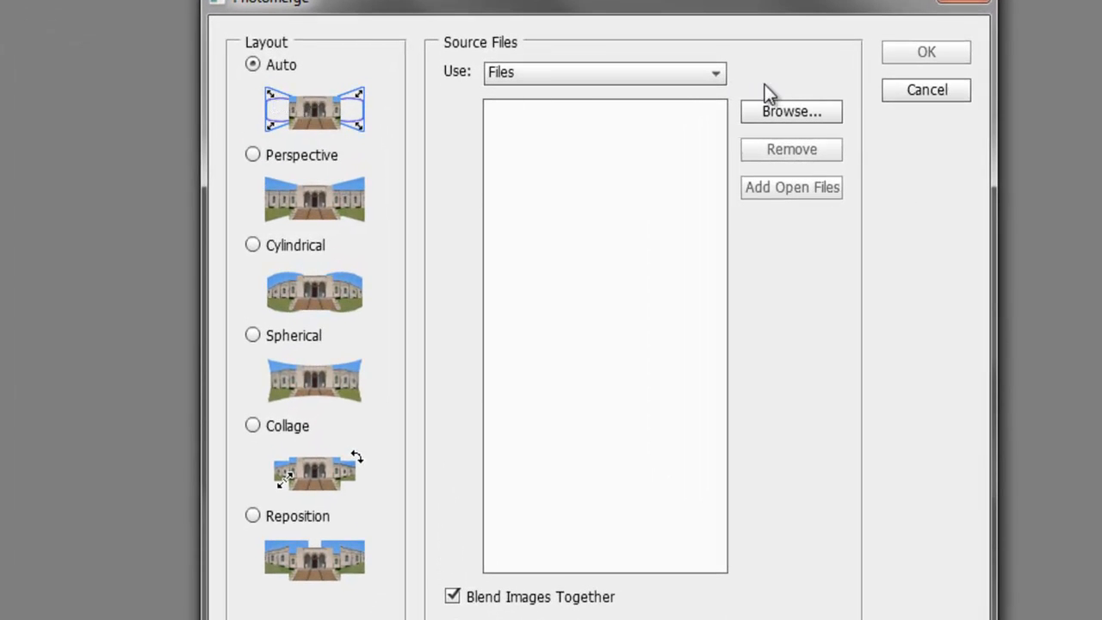
click(772, 119)
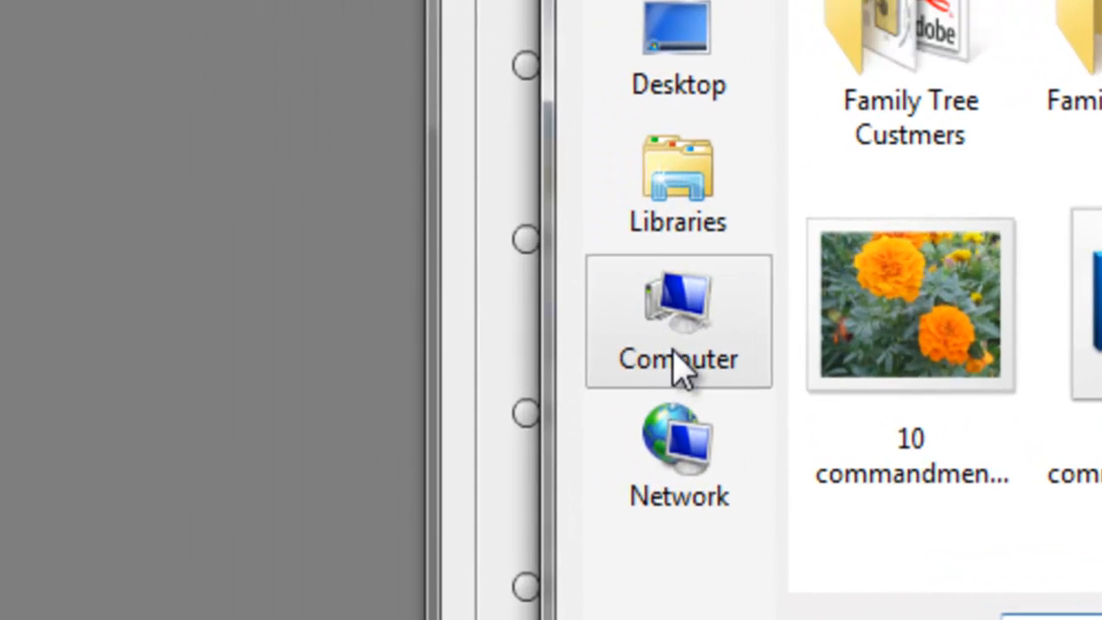
click(487, 321)
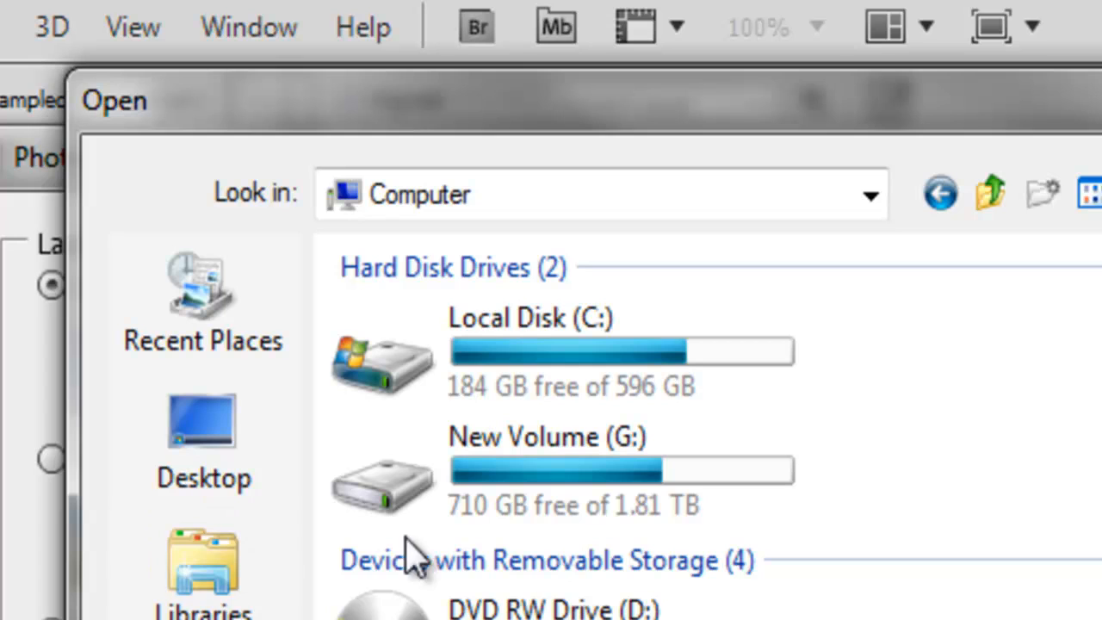
double_click(553, 479)
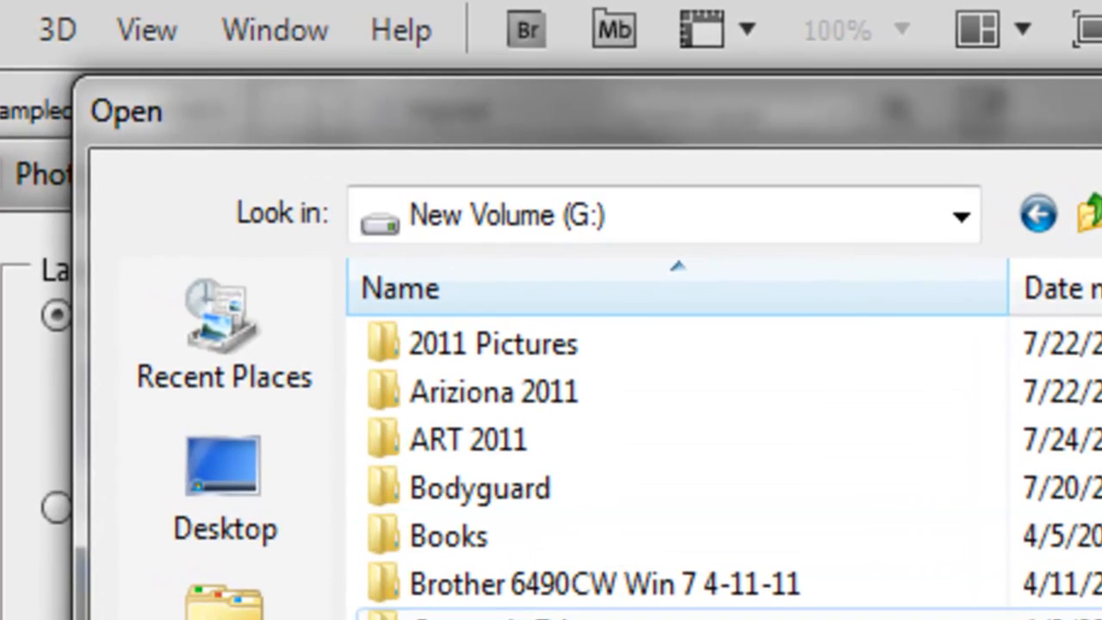
double_click(541, 345)
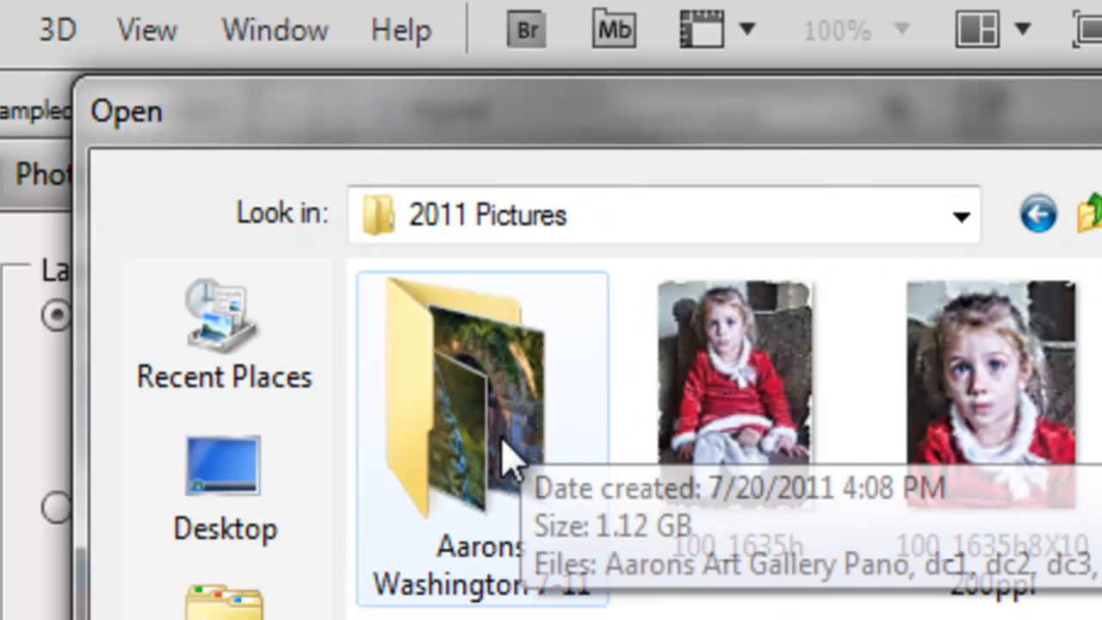
double_click(503, 454)
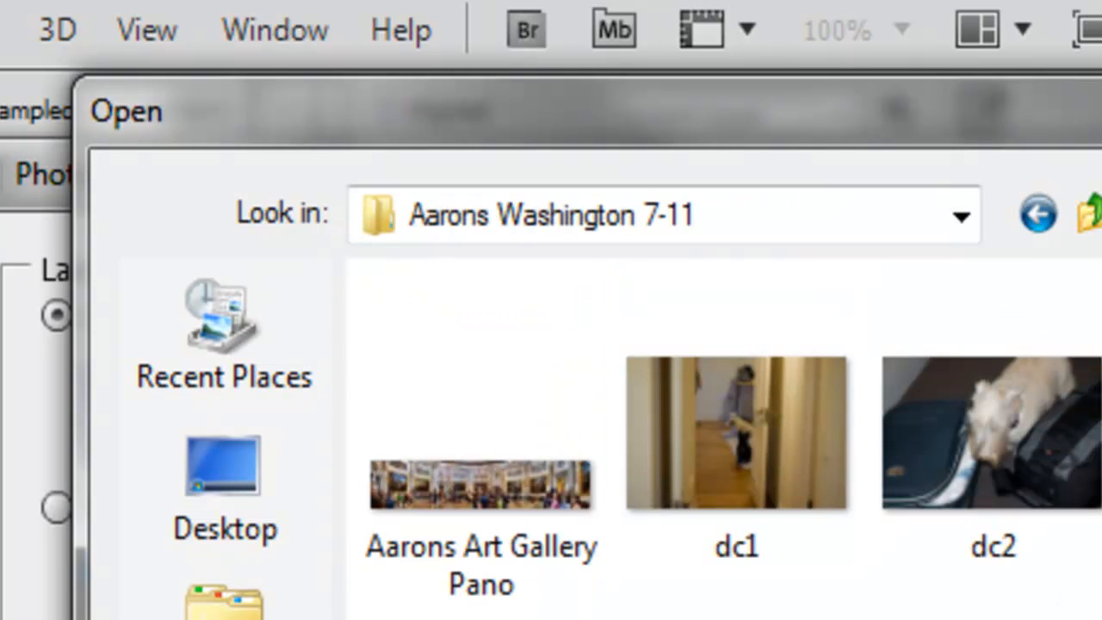
Add the five photos dcpan4a to dcpan4e as source files and merge them with the Auto layout and image blending.
drag(885, 138, 892, 548)
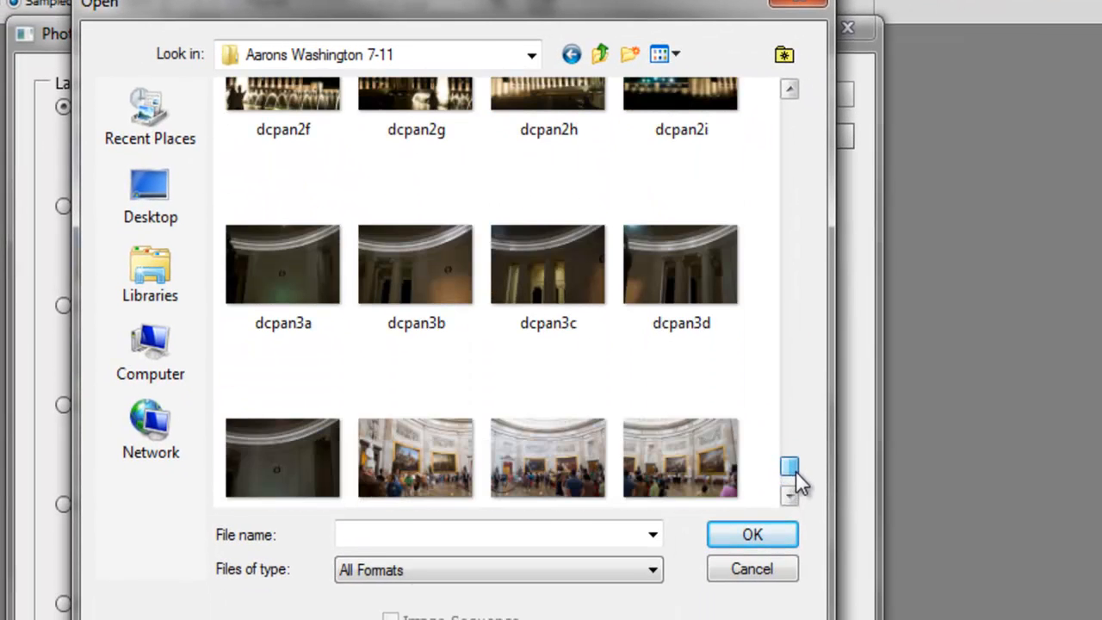
drag(796, 471, 796, 474)
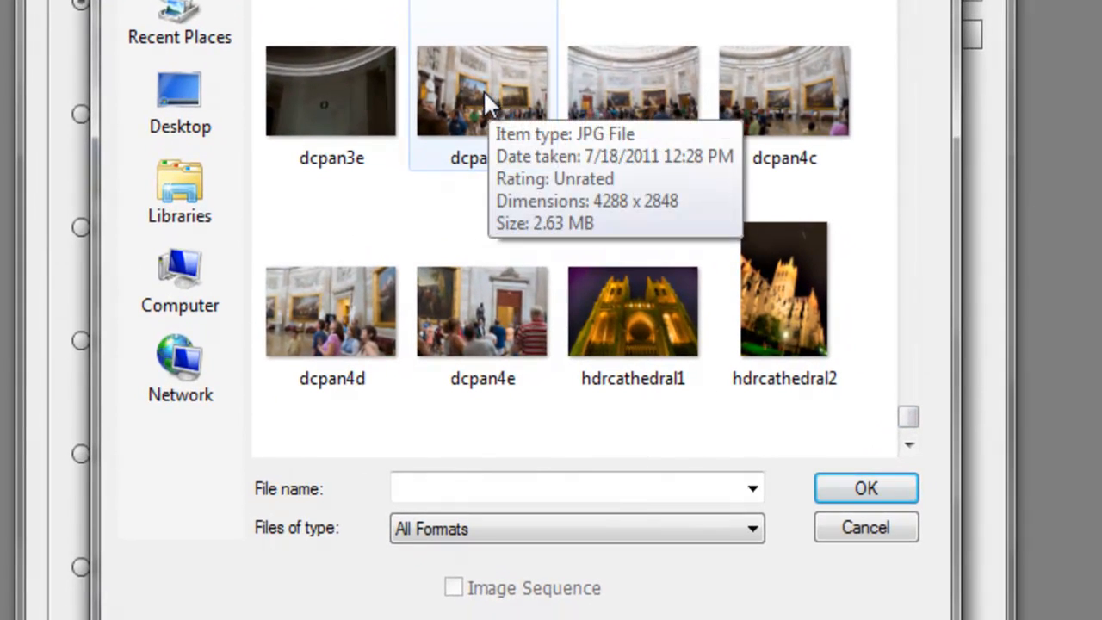
click(485, 90)
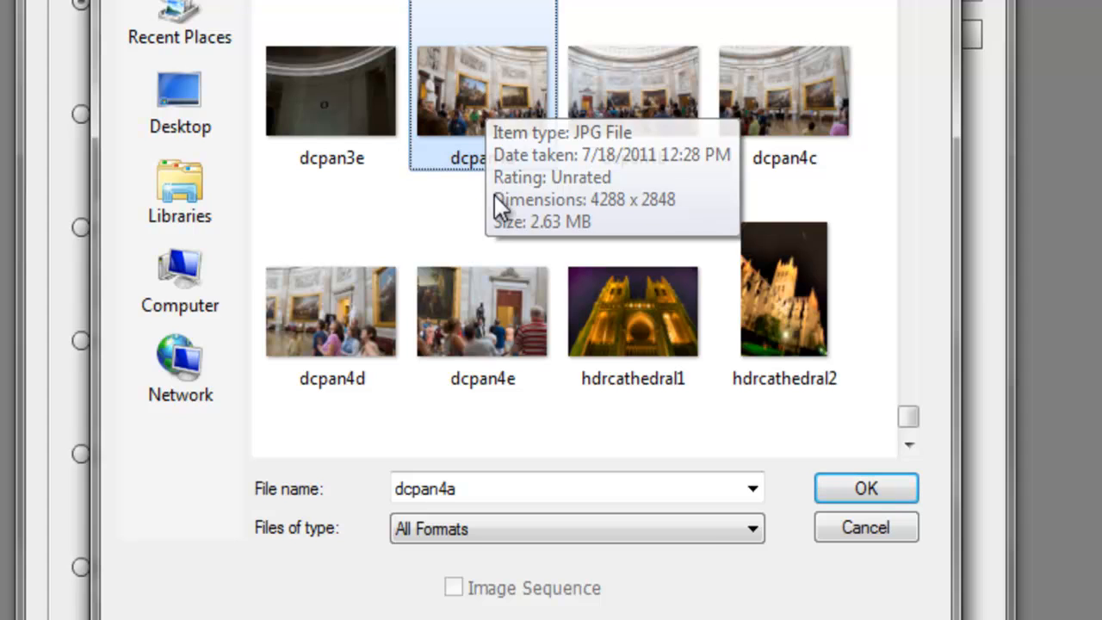
shift+click(479, 336)
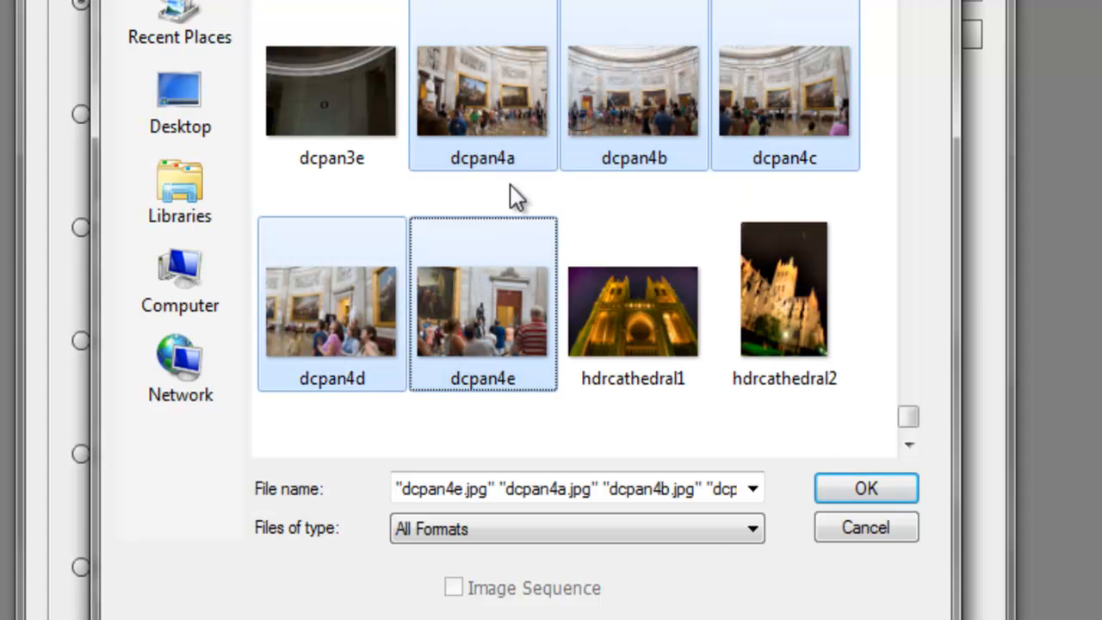
click(840, 488)
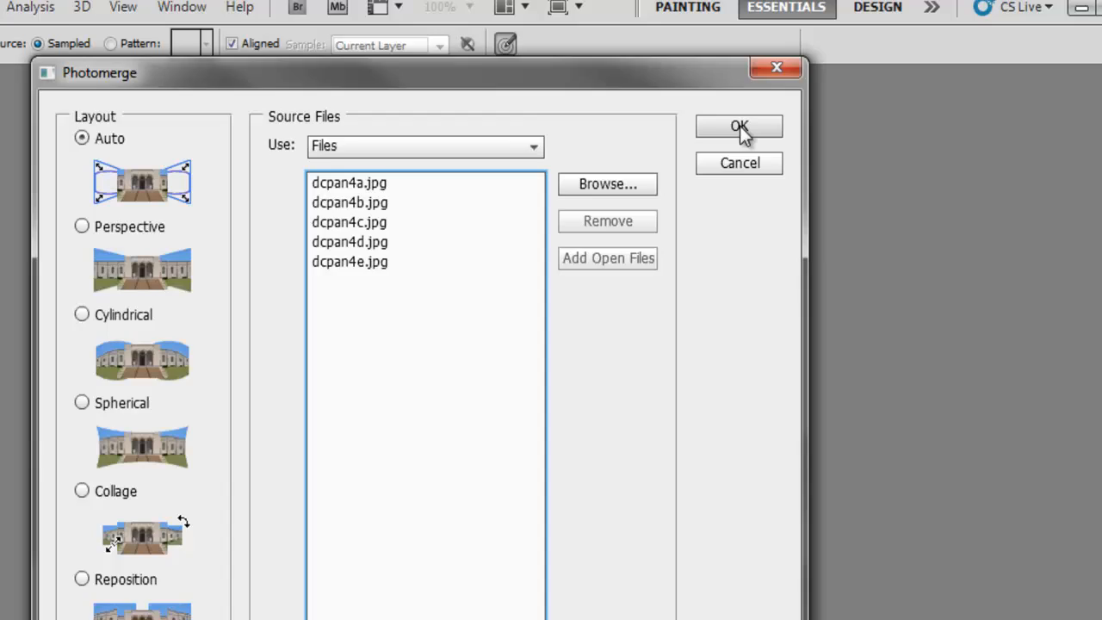
click(741, 112)
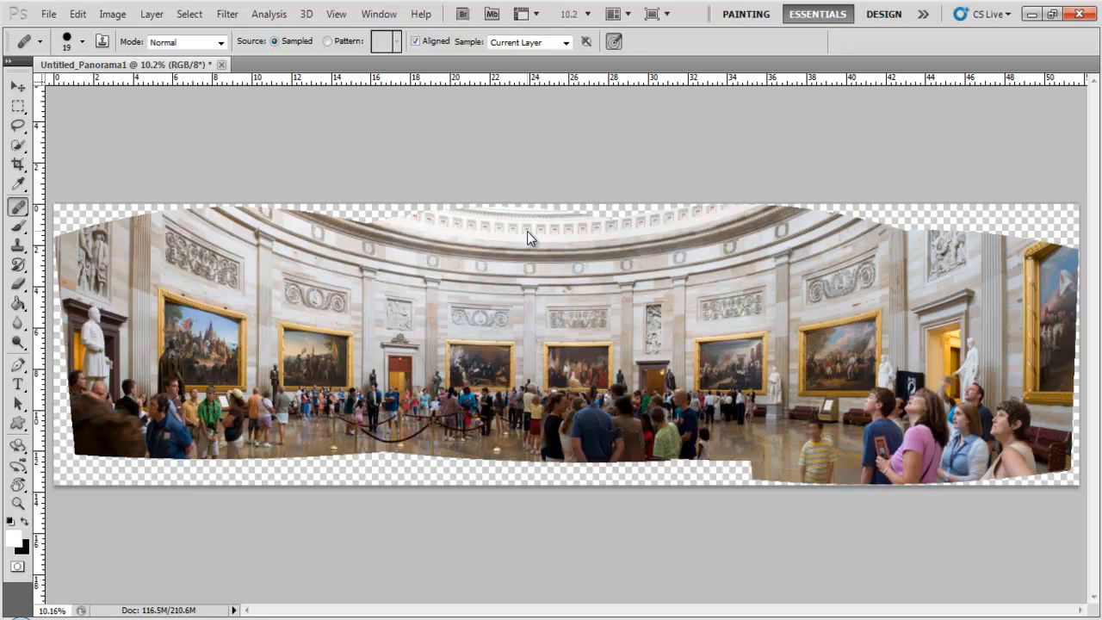
Flatten the five panorama layers into a single background and move the layer list clear of the image.
key(F7)
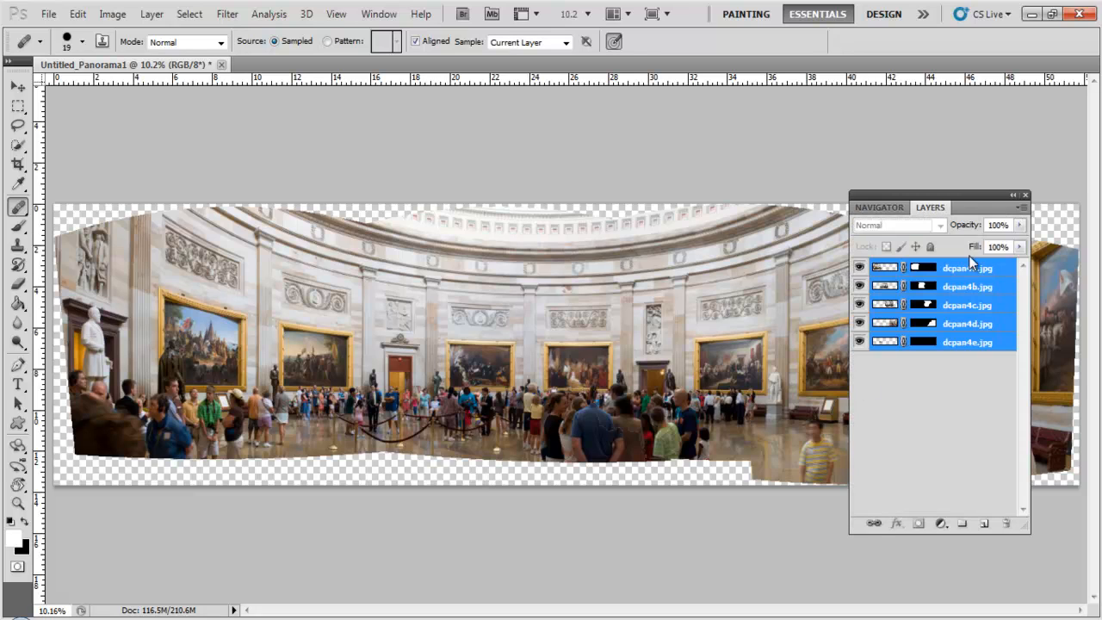
click(1022, 207)
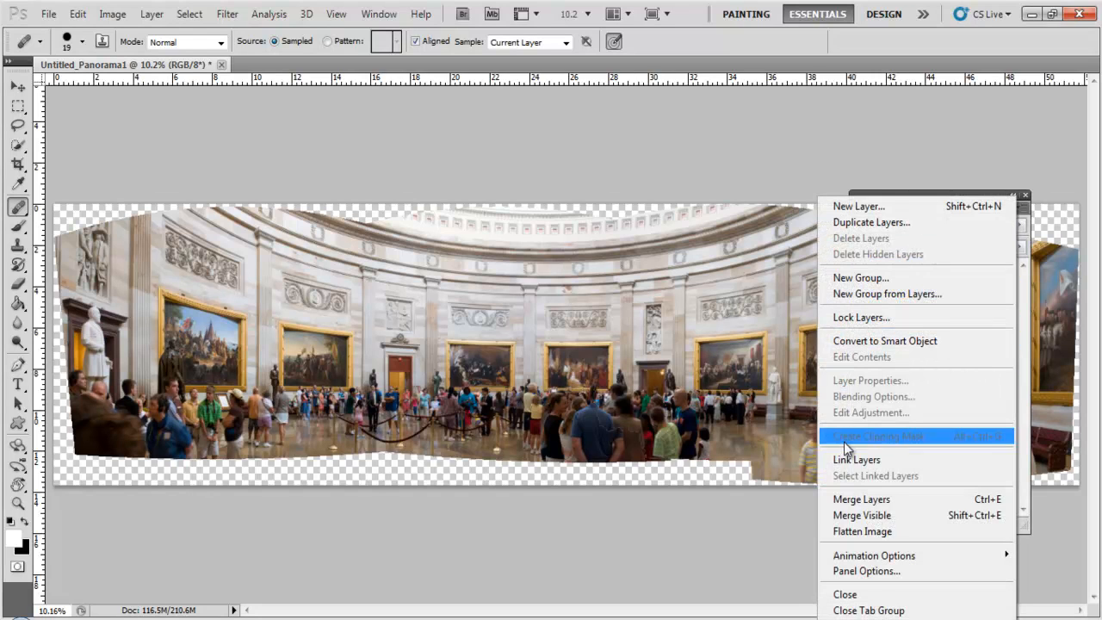
click(853, 532)
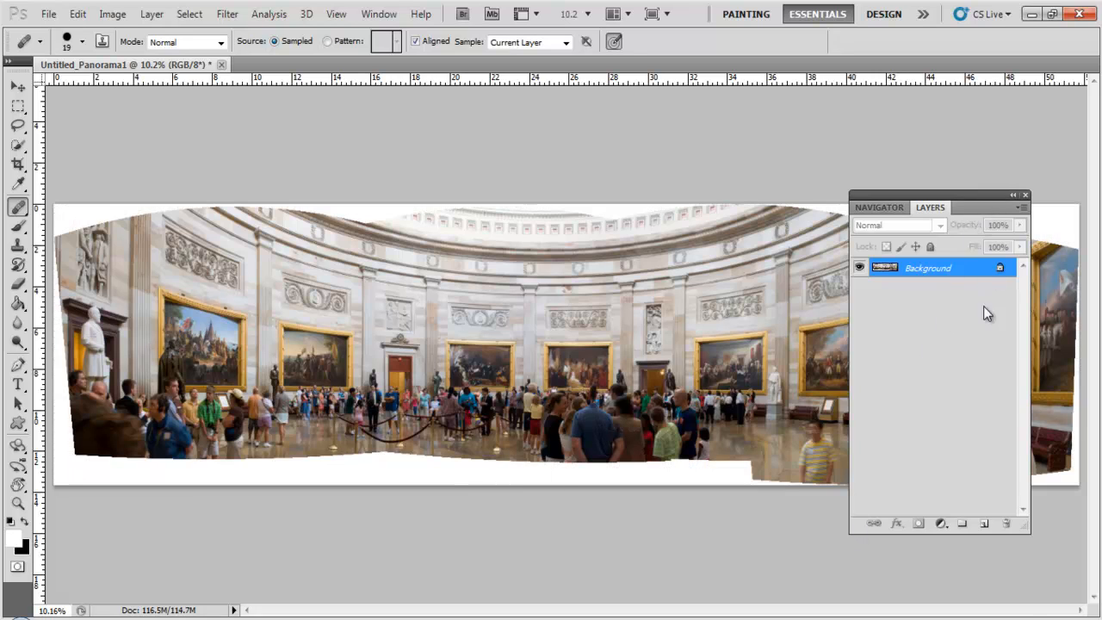
drag(984, 197, 982, 544)
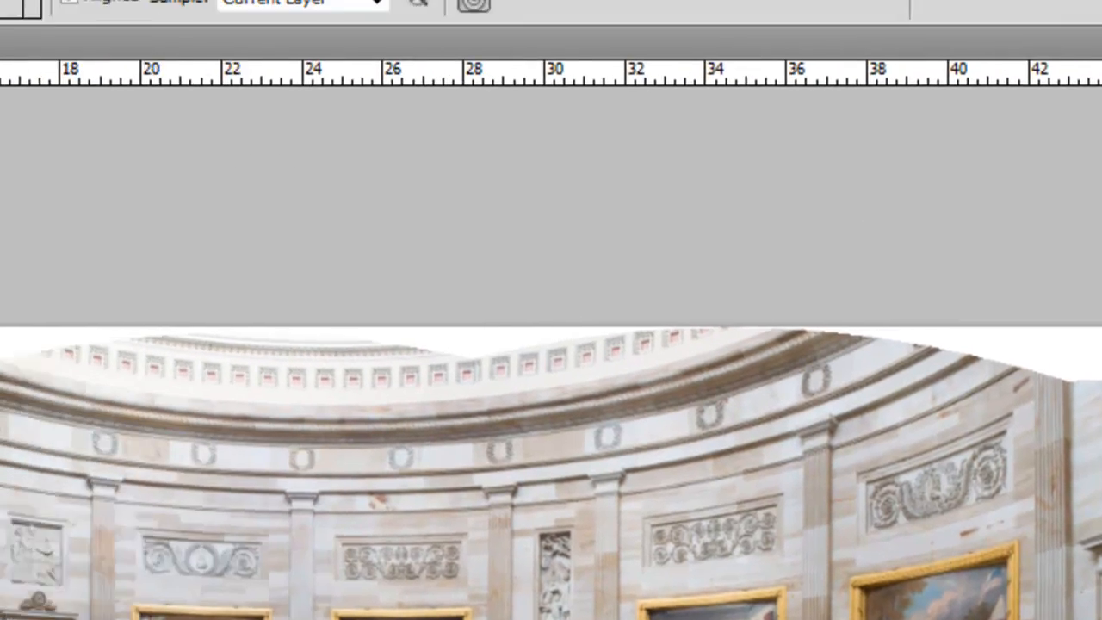
Check the panorama's pixel dimensions, document size and resolution without changing them.
click(204, 25)
click(305, 275)
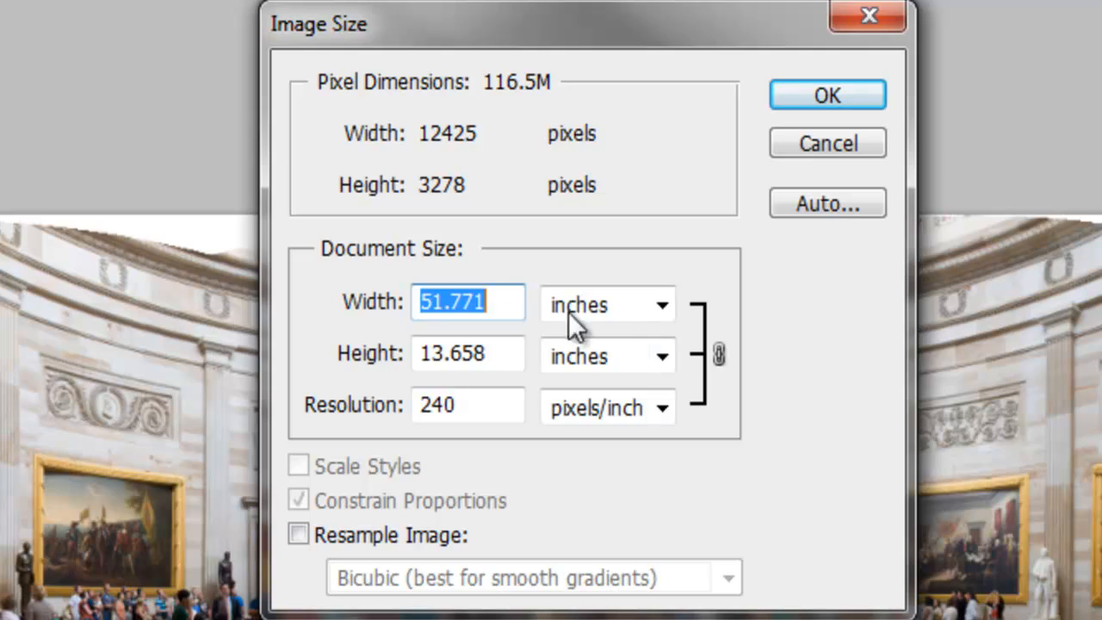
drag(805, 148, 752, 151)
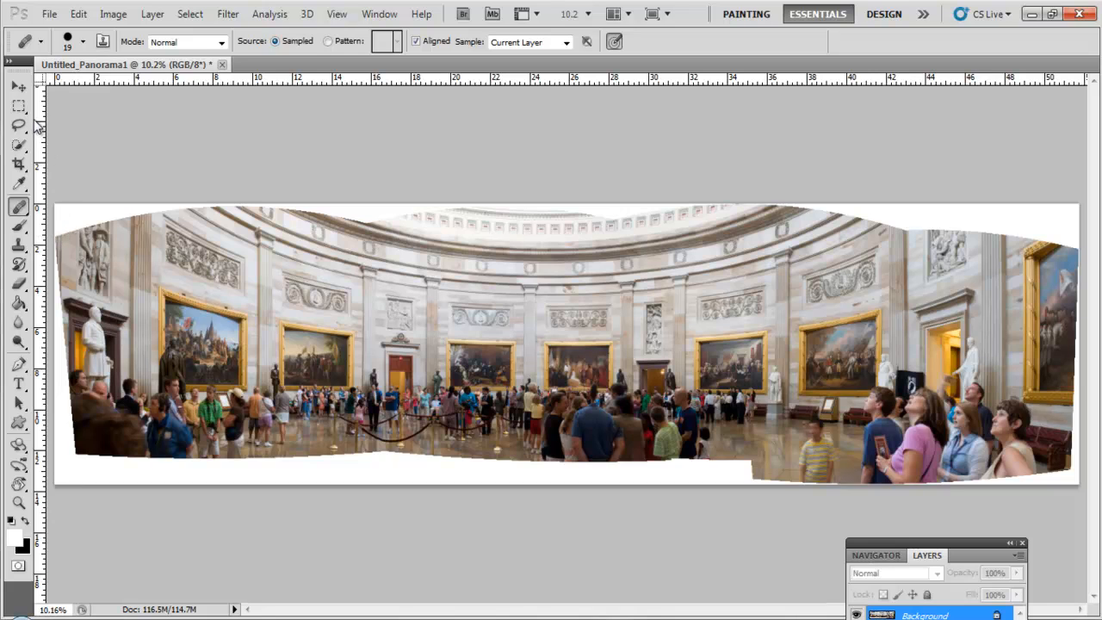
Set the ruler origin to the upper-left corner of the photo content, below the white gap.
drag(41, 80, 56, 236)
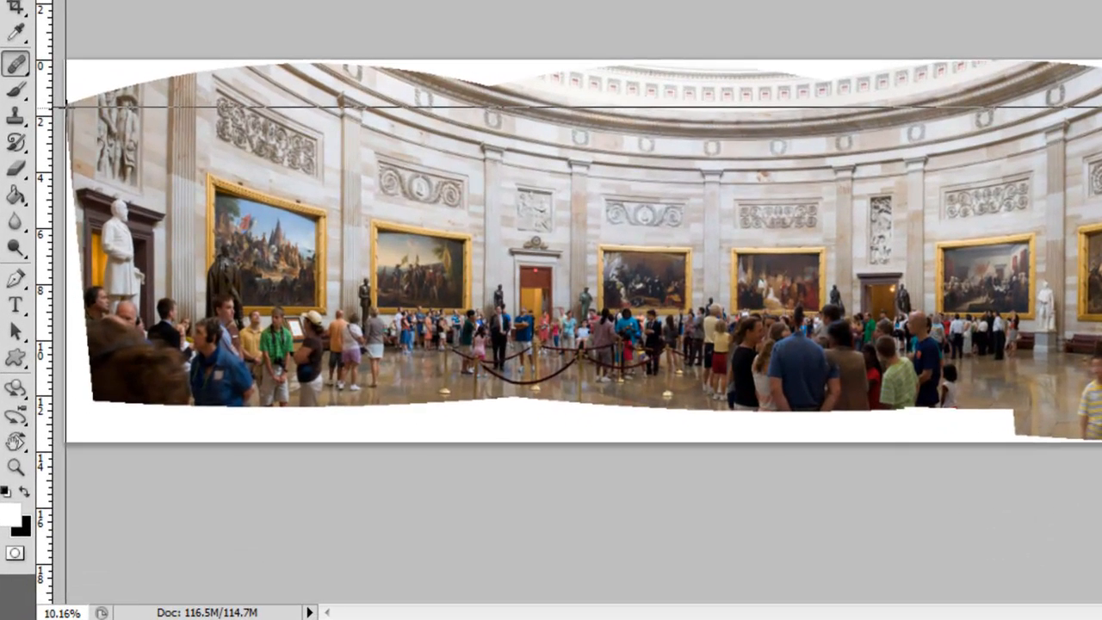
drag(66, 107, 70, 95)
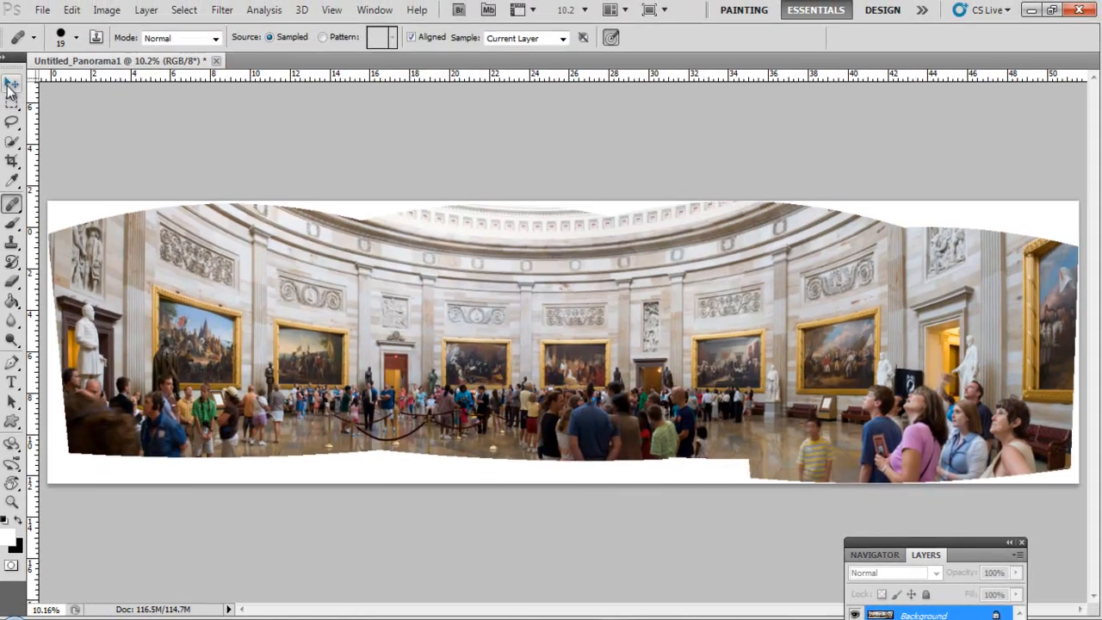
click(11, 85)
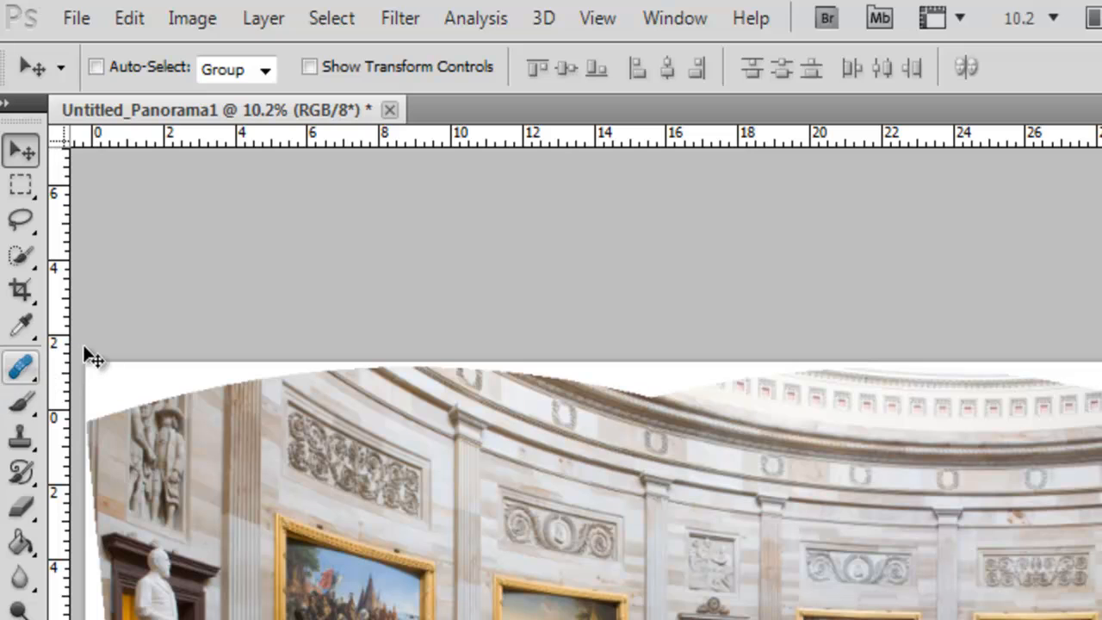
click(89, 370)
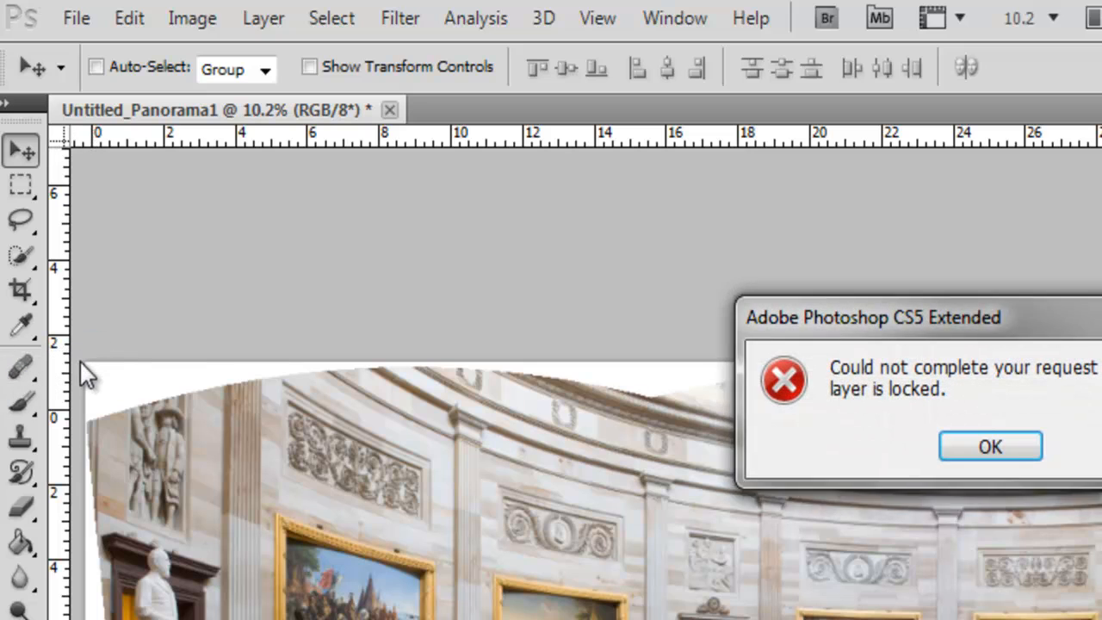
click(1004, 445)
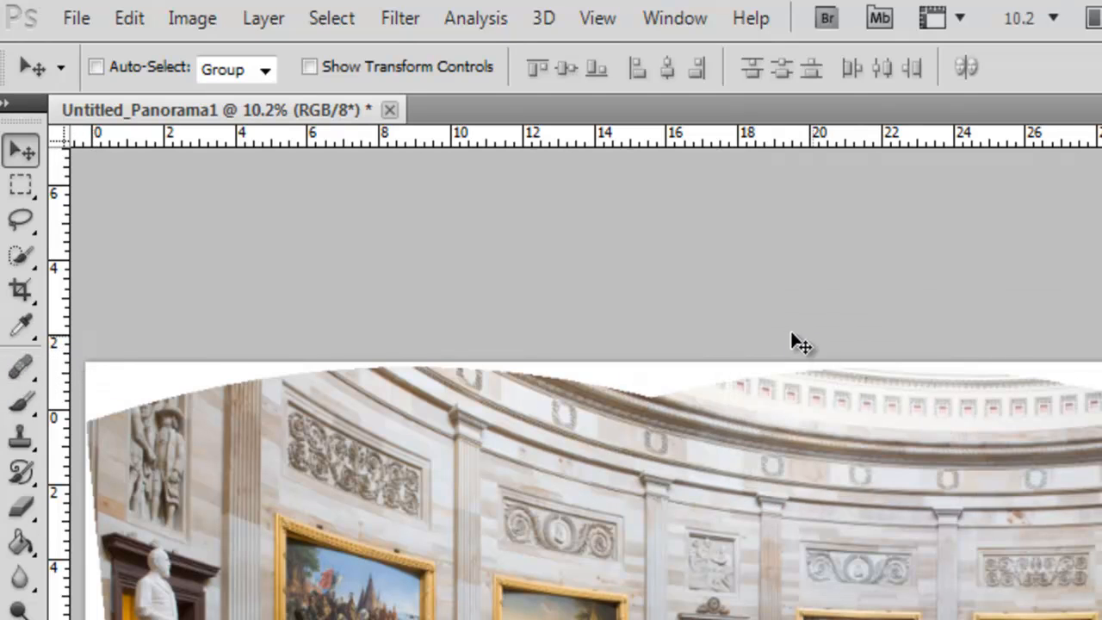
click(691, 389)
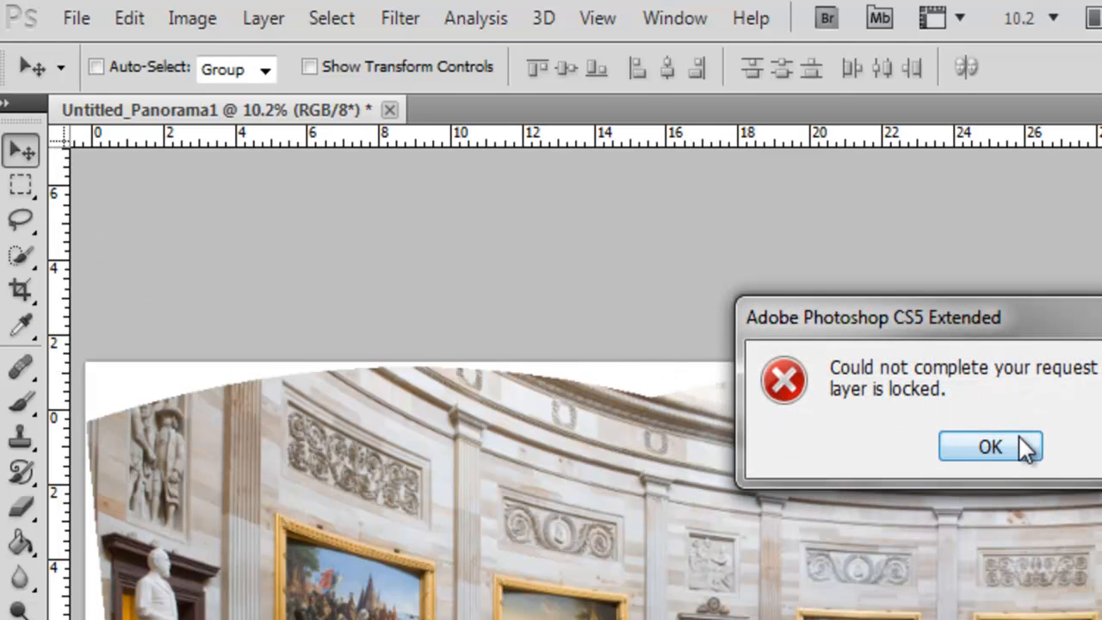
click(1027, 448)
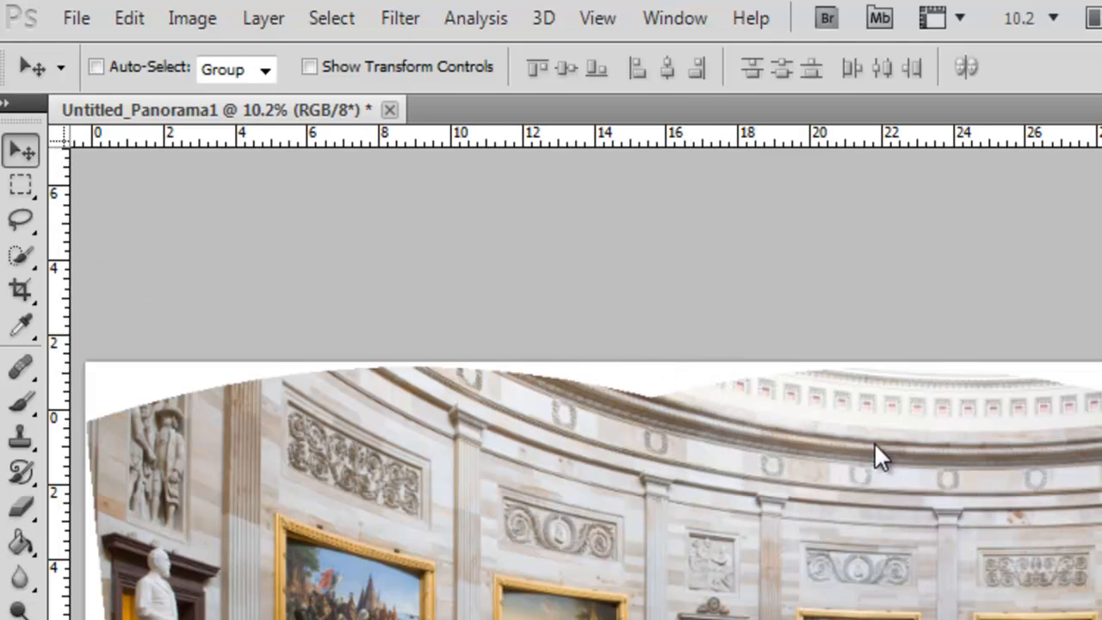
Lasso the white gap along the panorama's upper-left edge with 0 px feather, adding the missed corner to the selection.
click(21, 220)
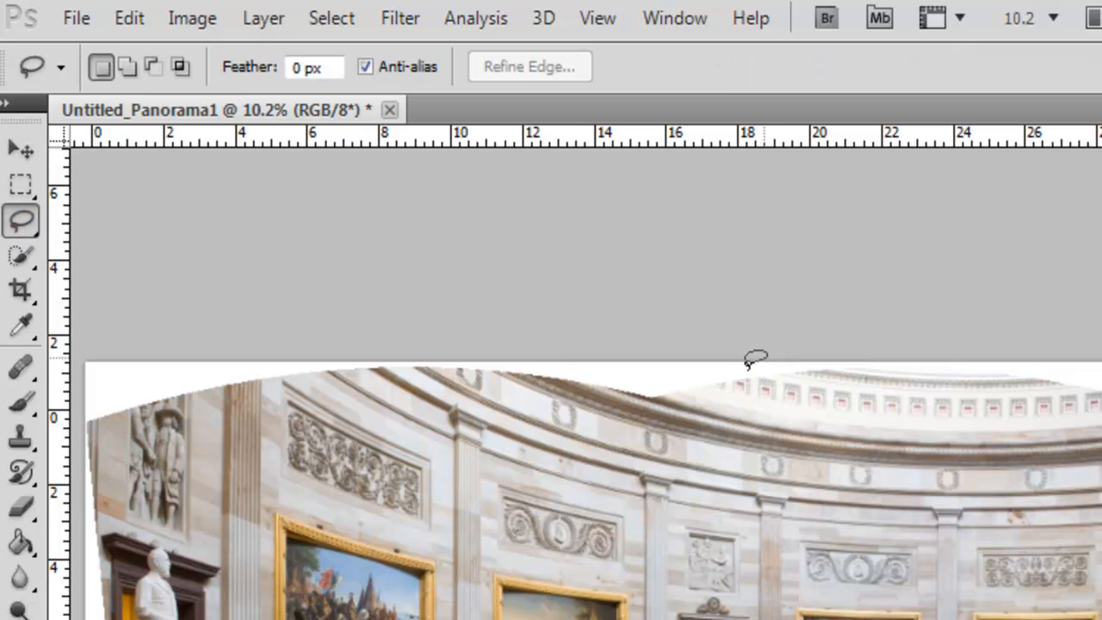
mouse_move(747, 366)
mouse_down()
mouse_move(658, 388)
mouse_move(315, 382)
mouse_move(95, 415)
mouse_move(86, 353)
mouse_move(133, 333)
mouse_move(379, 308)
mouse_move(647, 297)
mouse_move(827, 324)
mouse_move(932, 298)
mouse_move(917, 302)
mouse_up()
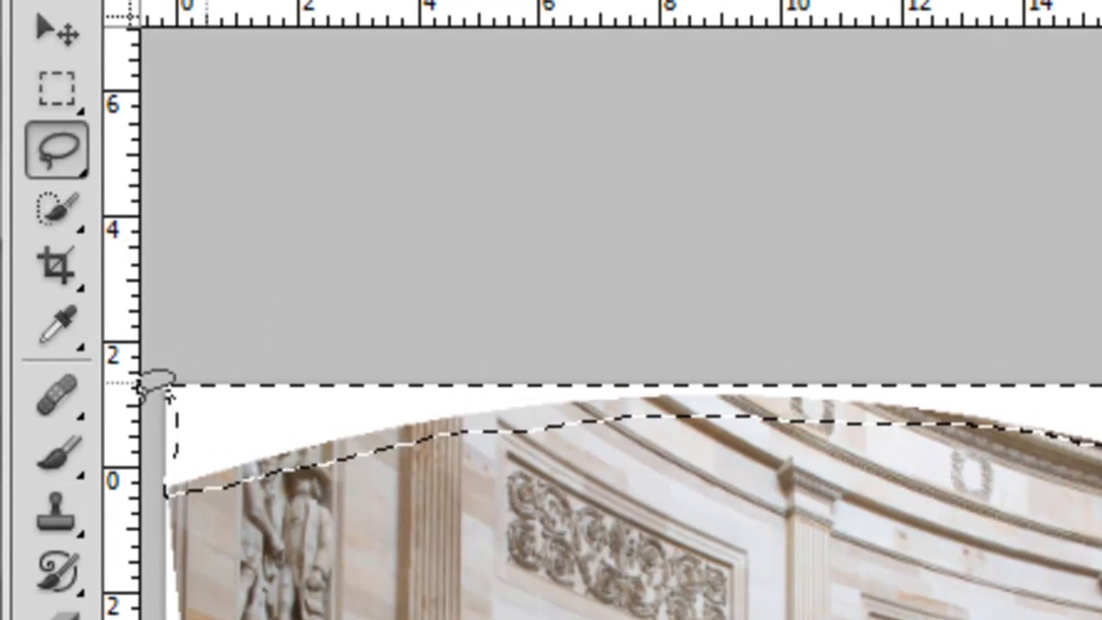
mouse_move(155, 383)
mouse_down()
mouse_move(160, 456)
mouse_move(246, 439)
mouse_move(264, 405)
mouse_move(245, 439)
mouse_up()
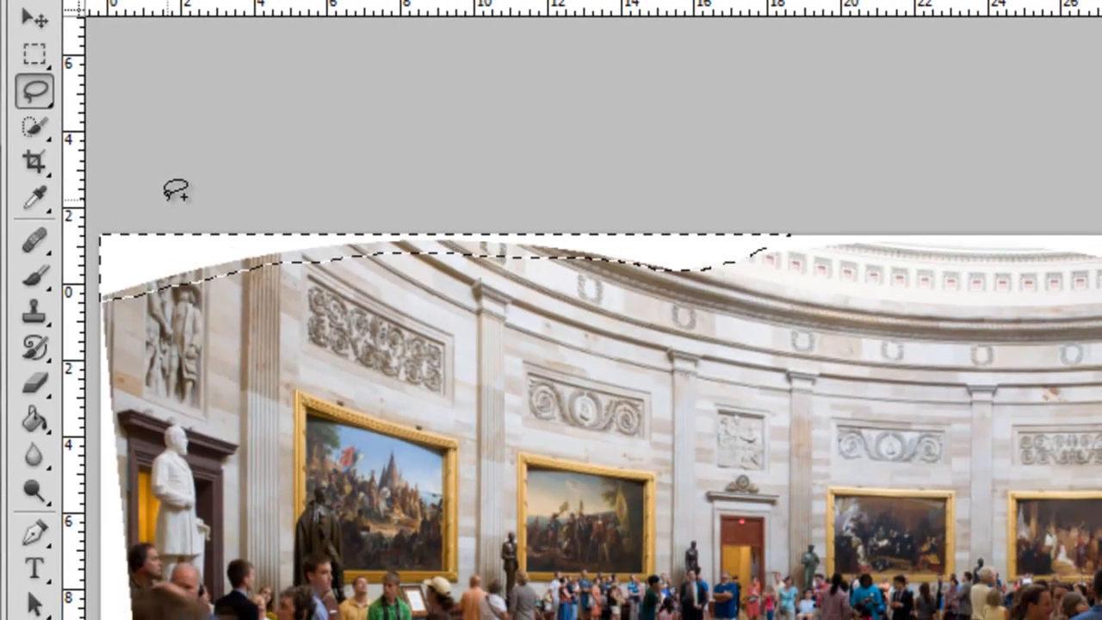
Fill the selected gap with Content-Aware contents in Normal mode at 100% opacity and clear the selection.
key(shift+F5)
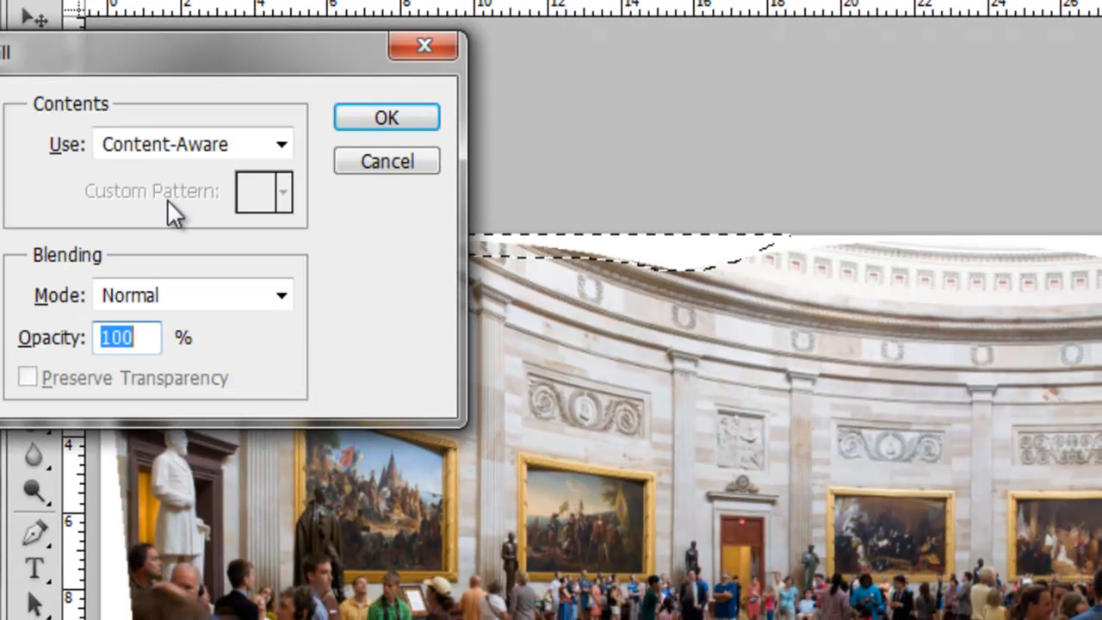
click(397, 122)
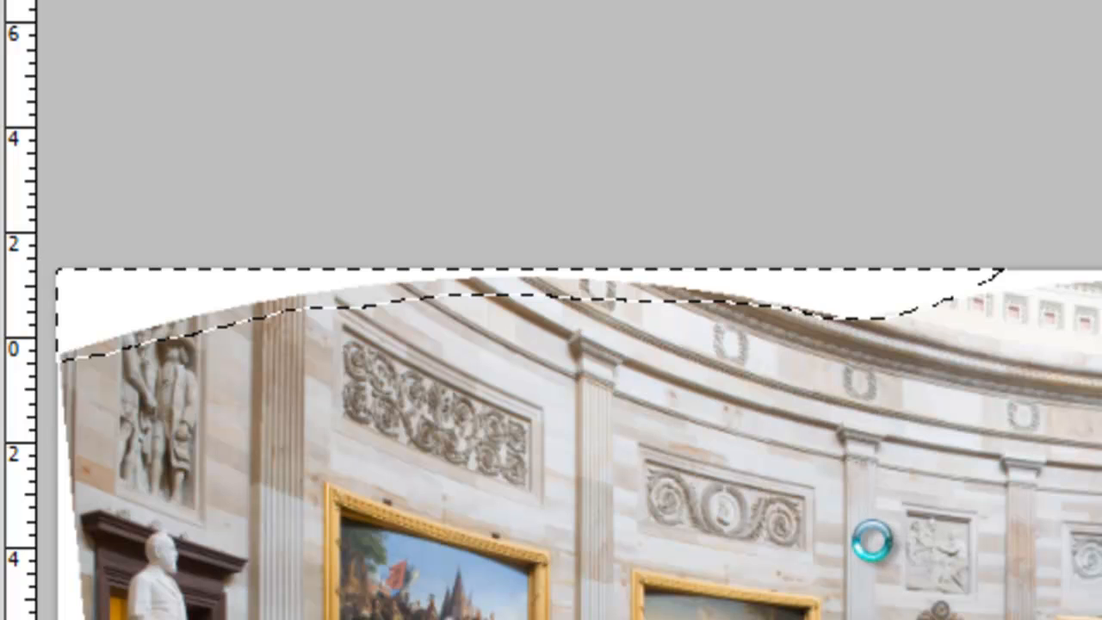
key(ctrl+d)
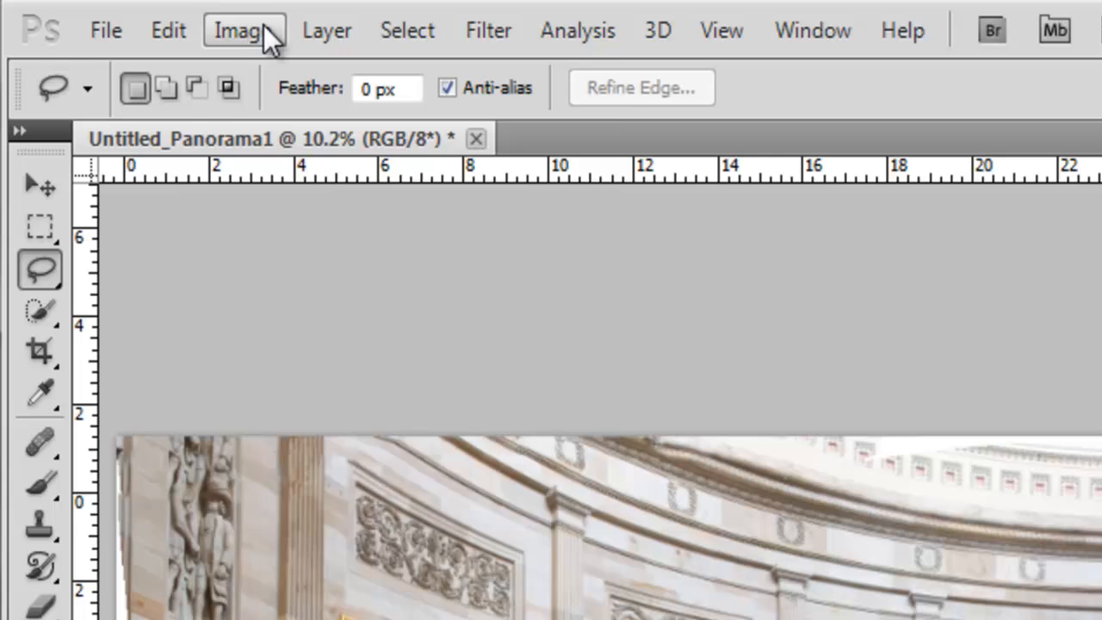
Resize the panorama with Resample Image enabled and the resolution set to 100 pixels/inch.
click(258, 29)
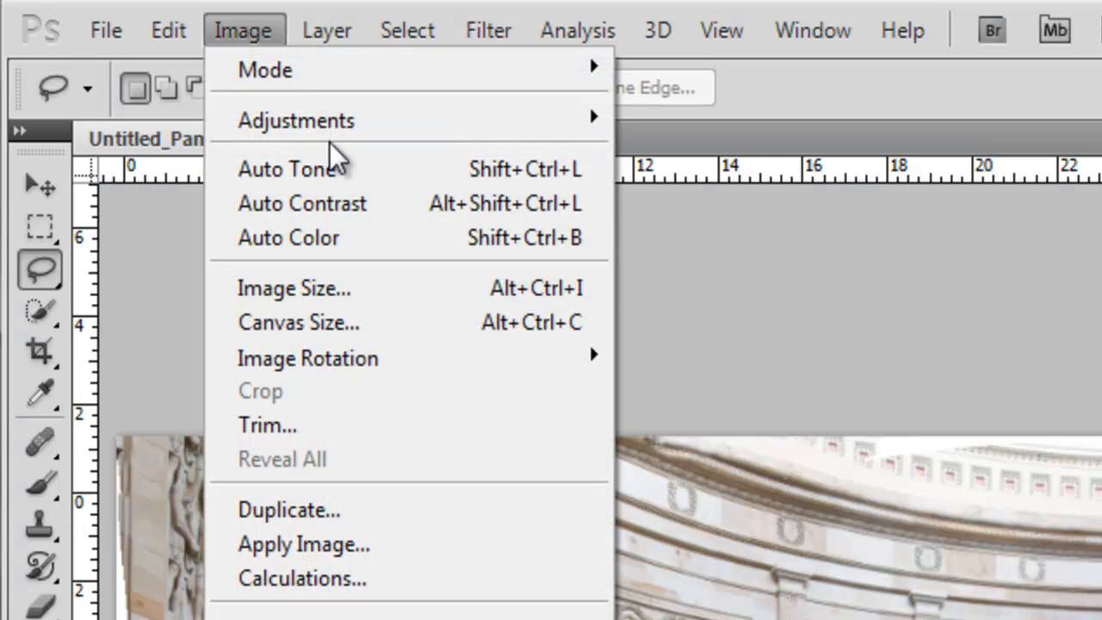
click(328, 280)
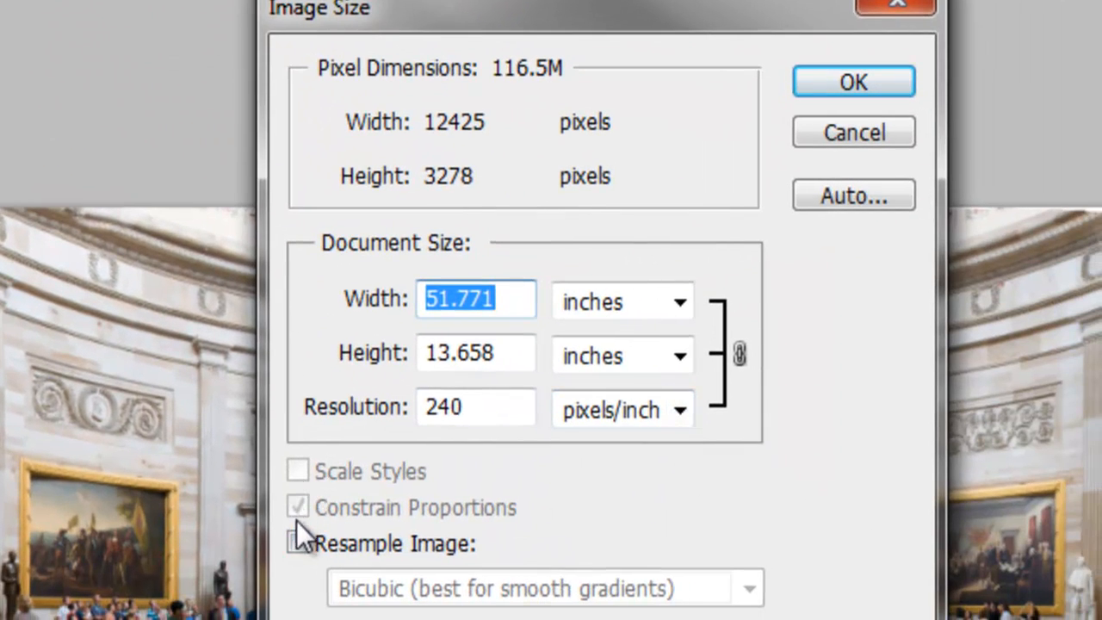
click(299, 541)
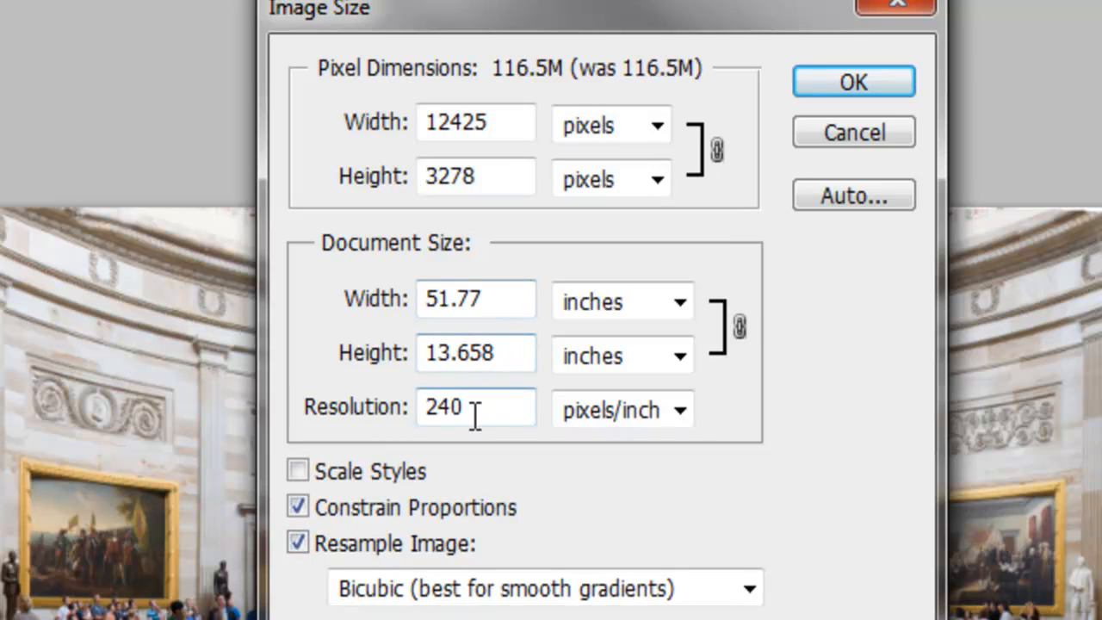
drag(475, 416, 233, 422)
text(1)
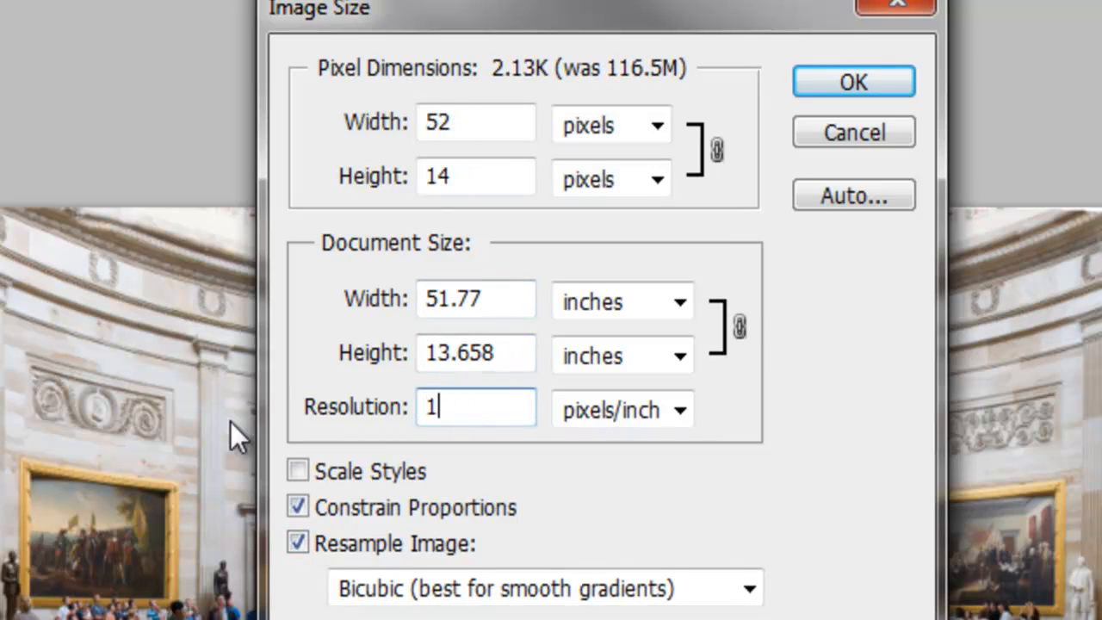
text(00)
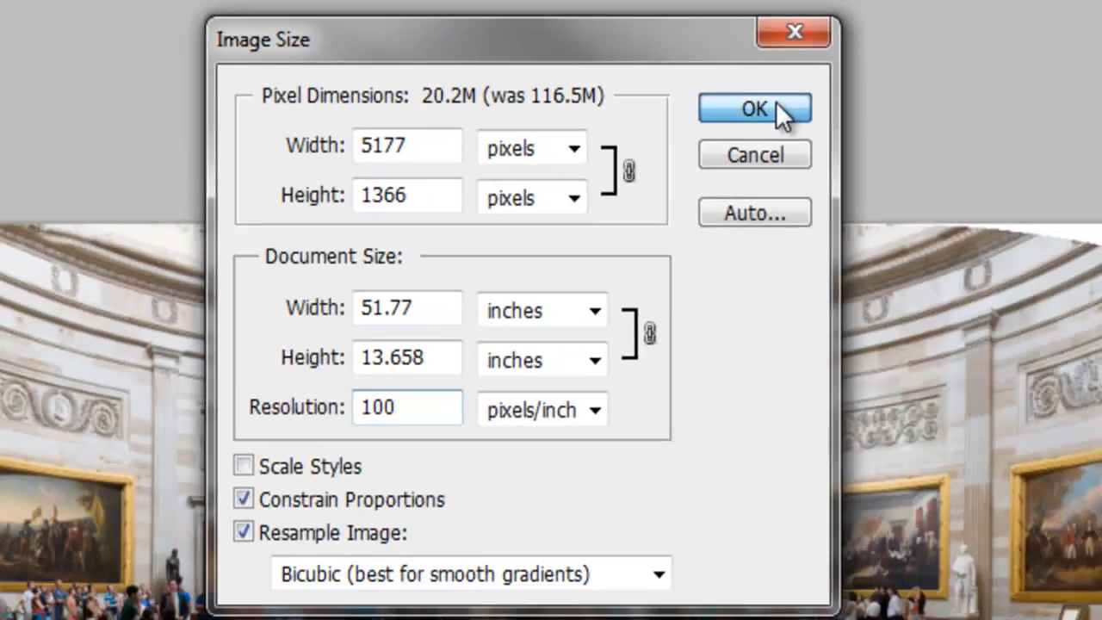
click(1054, 201)
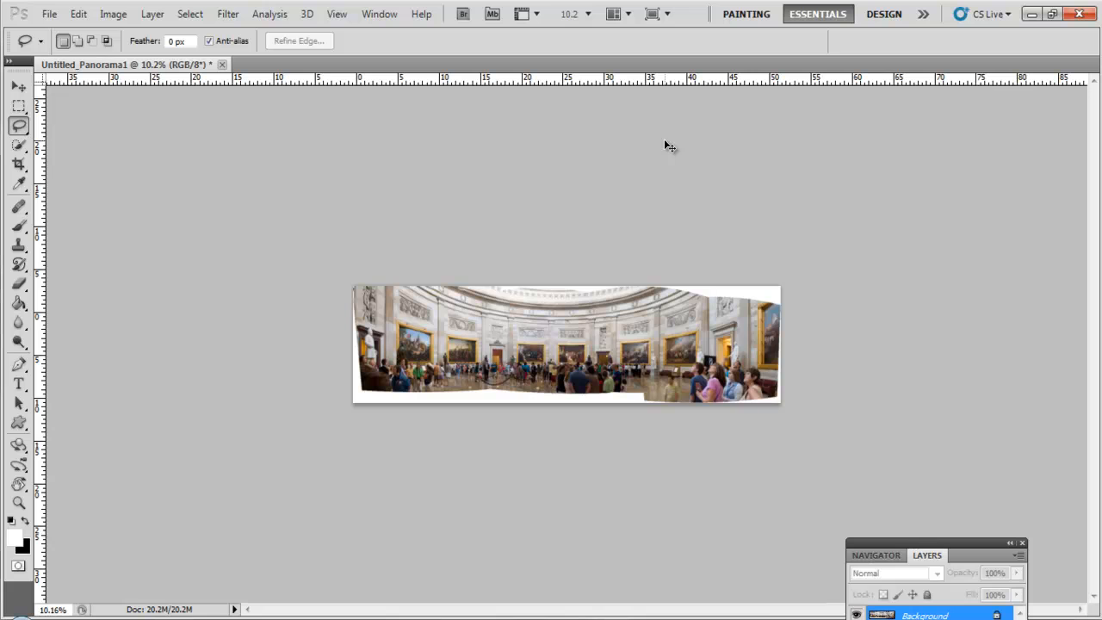
Lasso the white gap along the panorama's top edge, from the middle of the dome to the upper-right corner.
key(ctrl+plus)
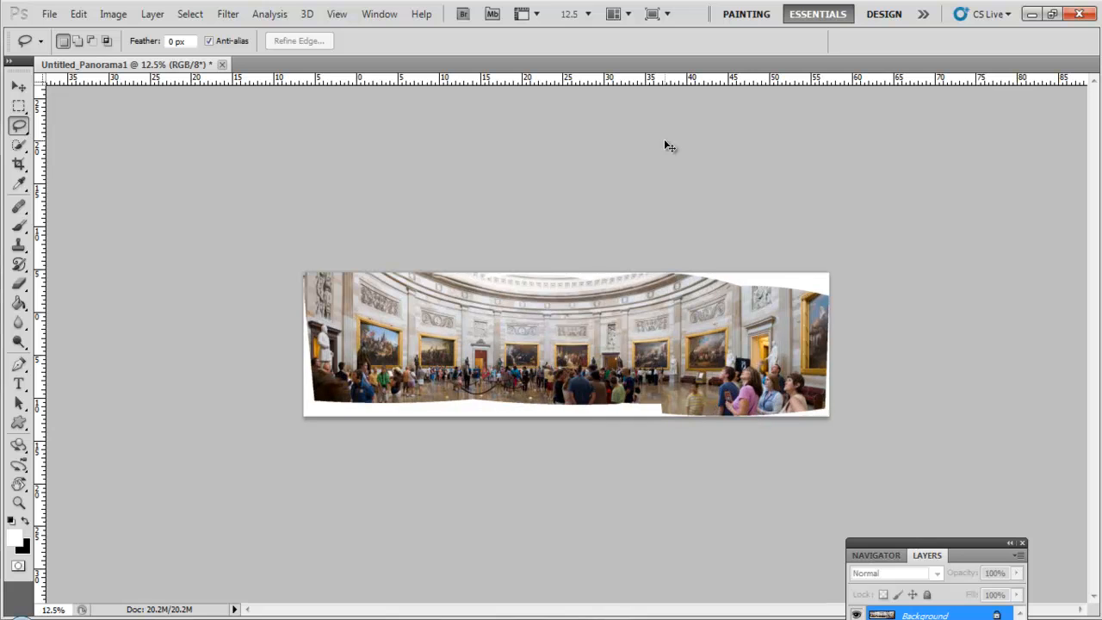
key(ctrl+plus)
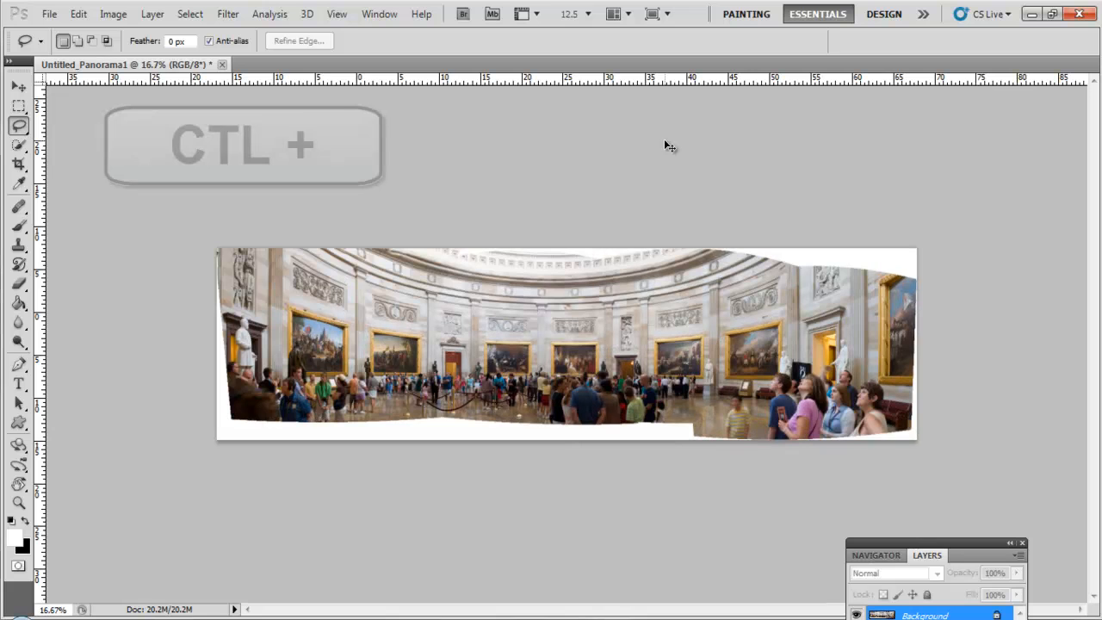
key(ctrl+plus)
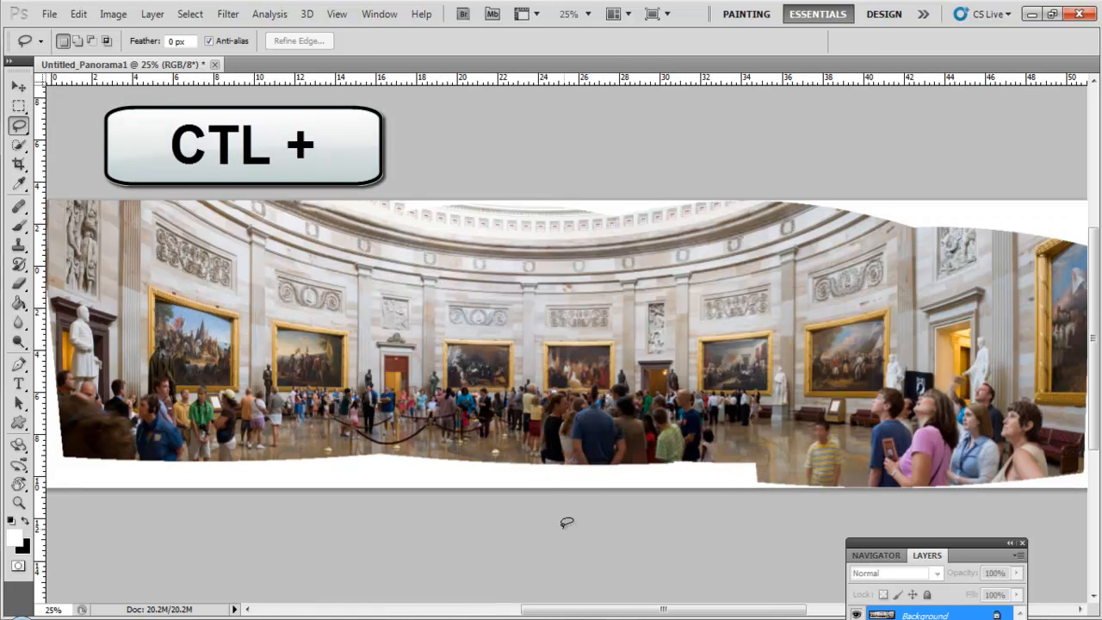
drag(627, 615, 725, 615)
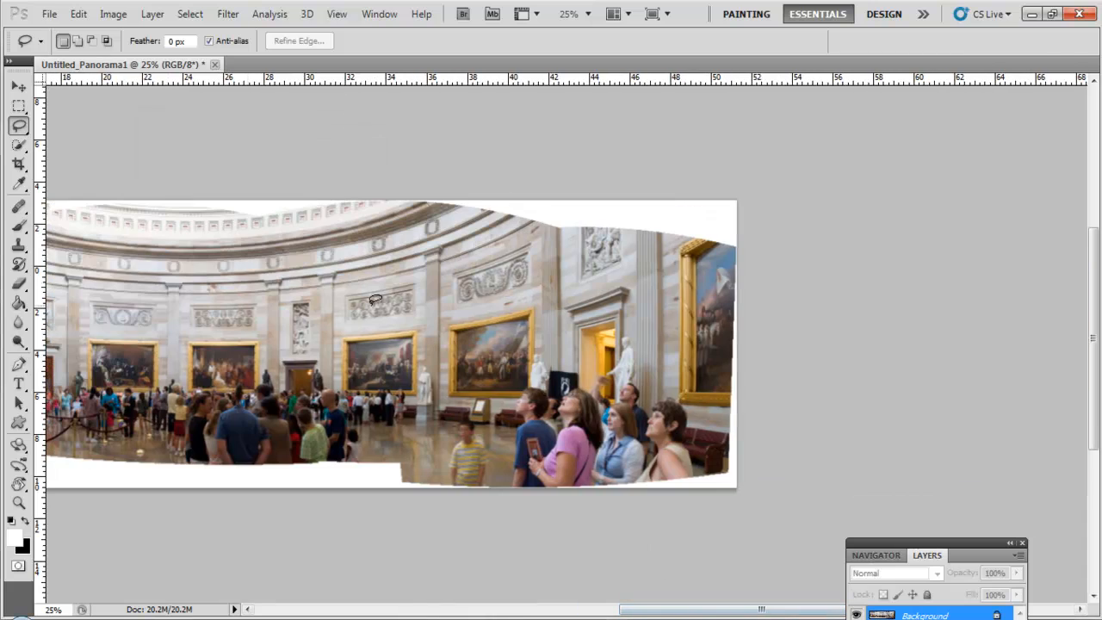
click(416, 614)
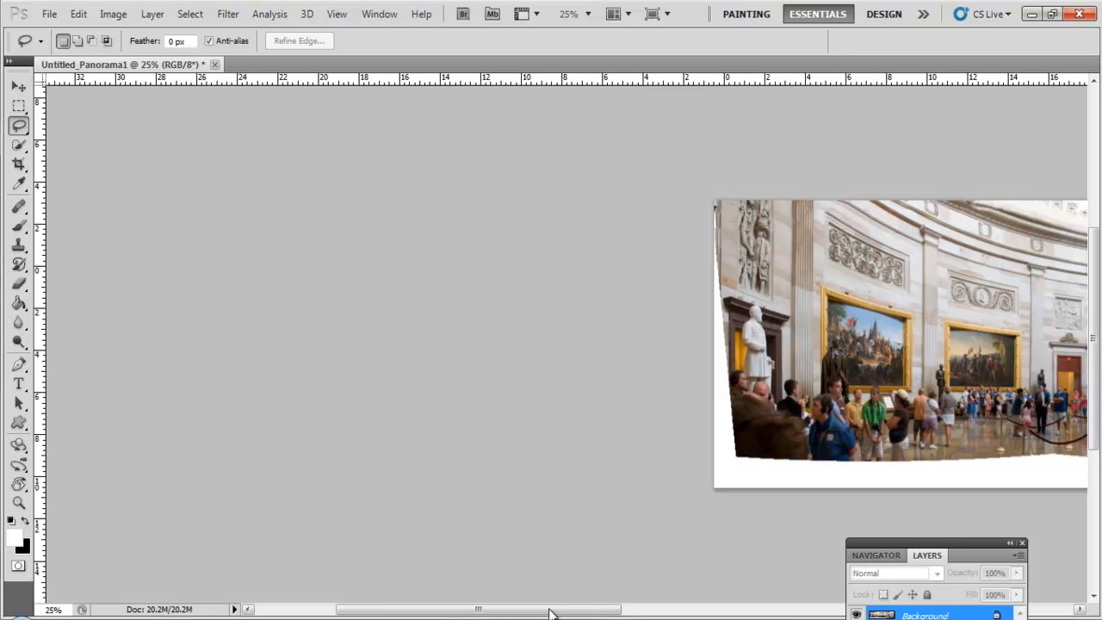
click(662, 611)
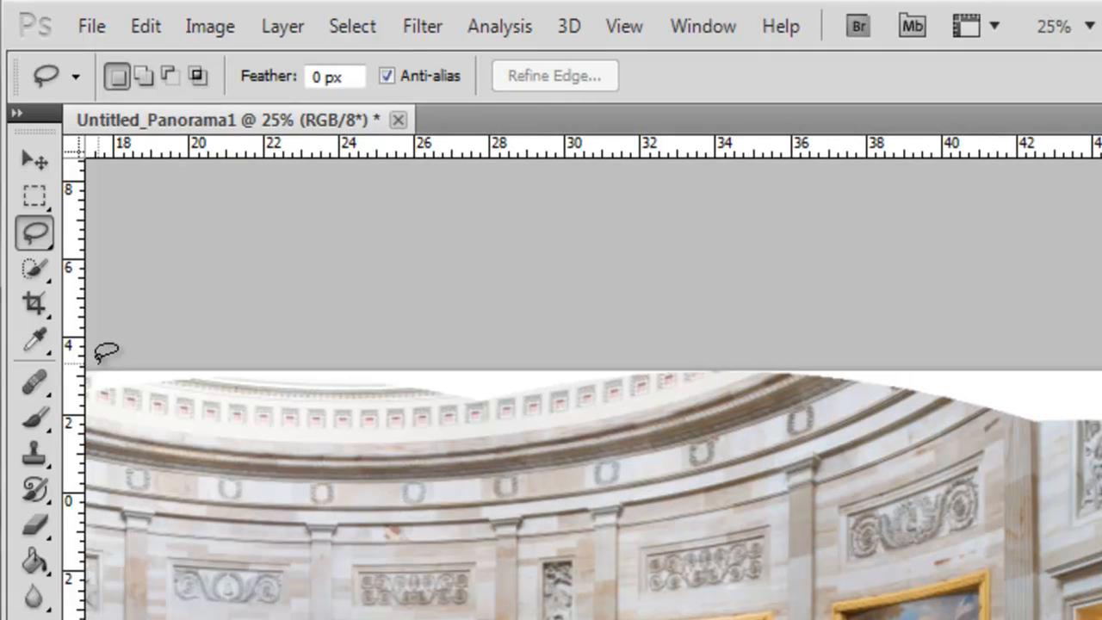
mouse_move(95, 372)
mouse_down()
mouse_move(98, 392)
mouse_move(271, 379)
mouse_move(490, 408)
mouse_move(647, 381)
mouse_move(904, 392)
mouse_move(965, 412)
mouse_up()
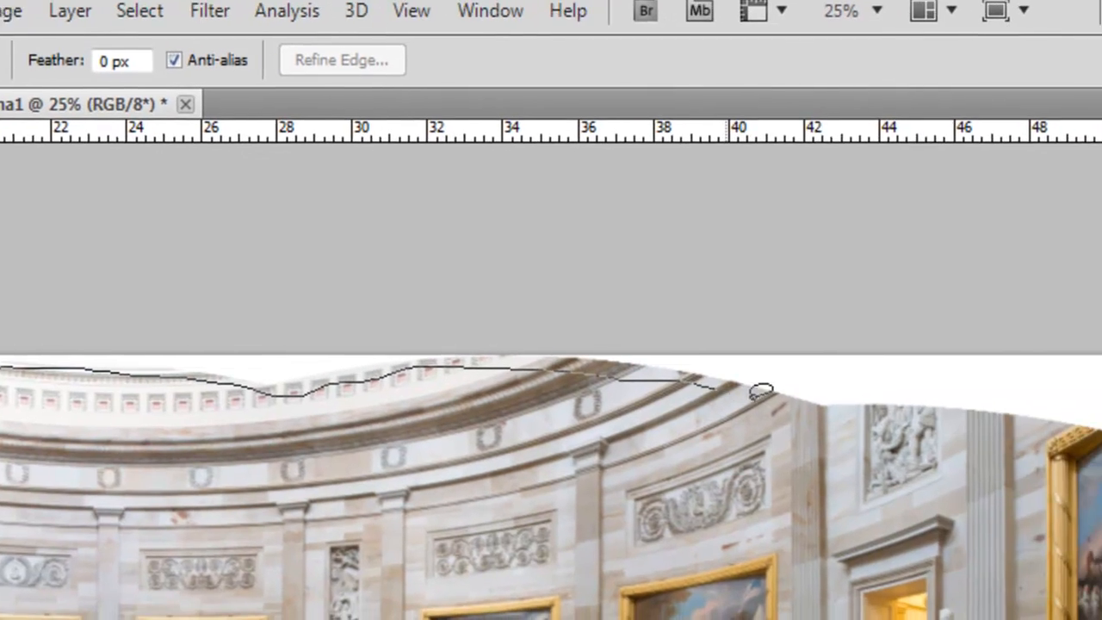
mouse_move(761, 391)
mouse_down()
mouse_move(852, 406)
mouse_move(938, 402)
mouse_up()
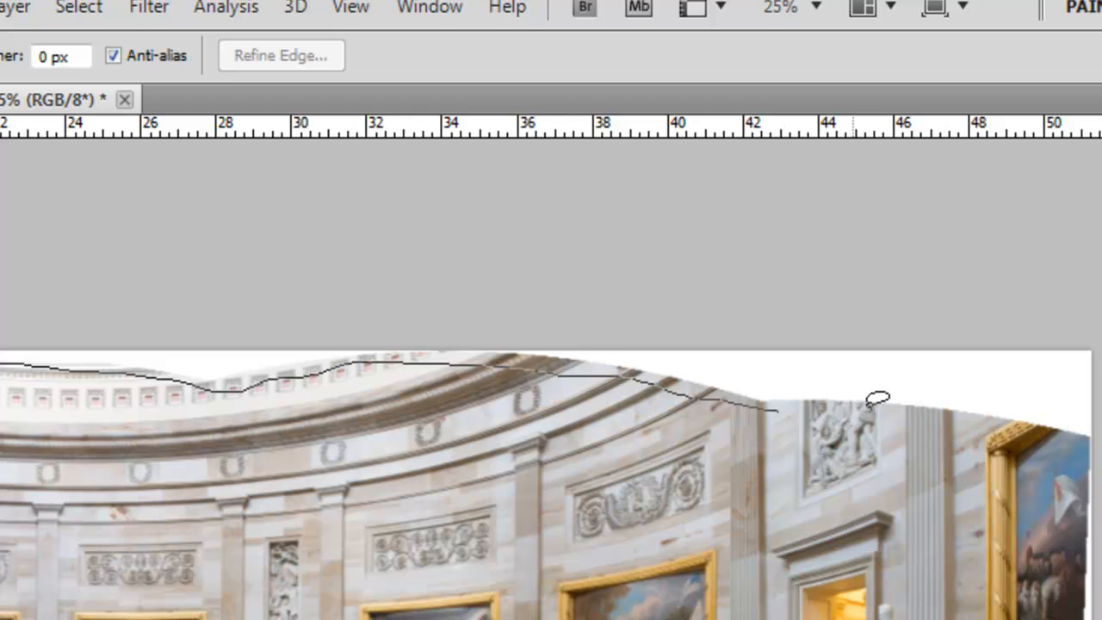
mouse_move(868, 408)
mouse_down()
mouse_move(1090, 433)
mouse_move(1091, 348)
mouse_up()
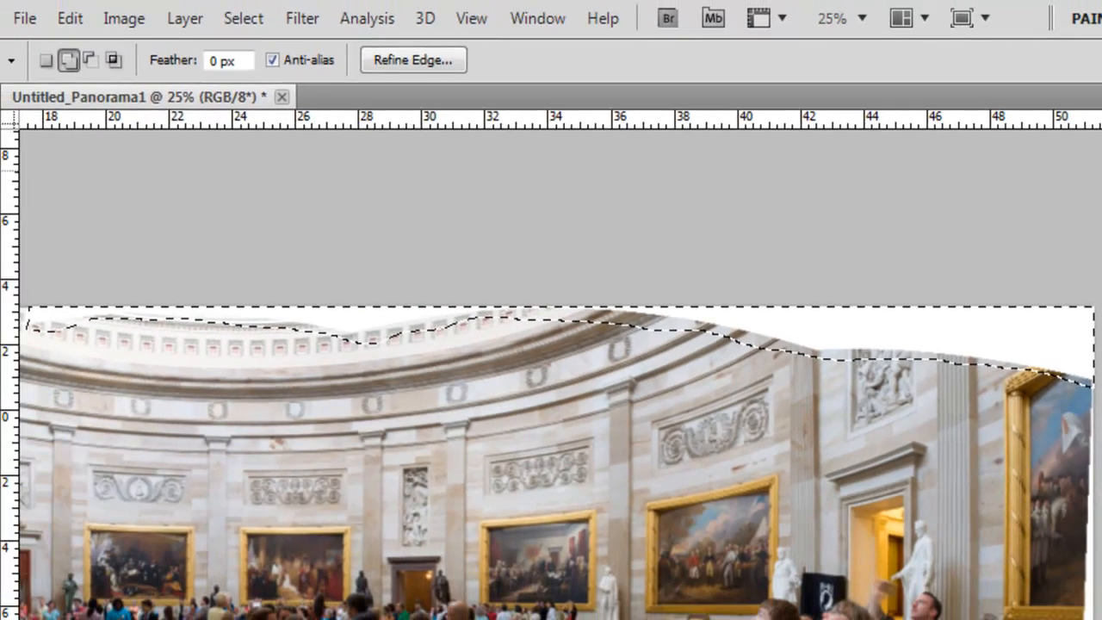
Fill the selected top-edge gap with Content-Aware contents and clear the selection.
key(shift+BackSpace)
key(Return)
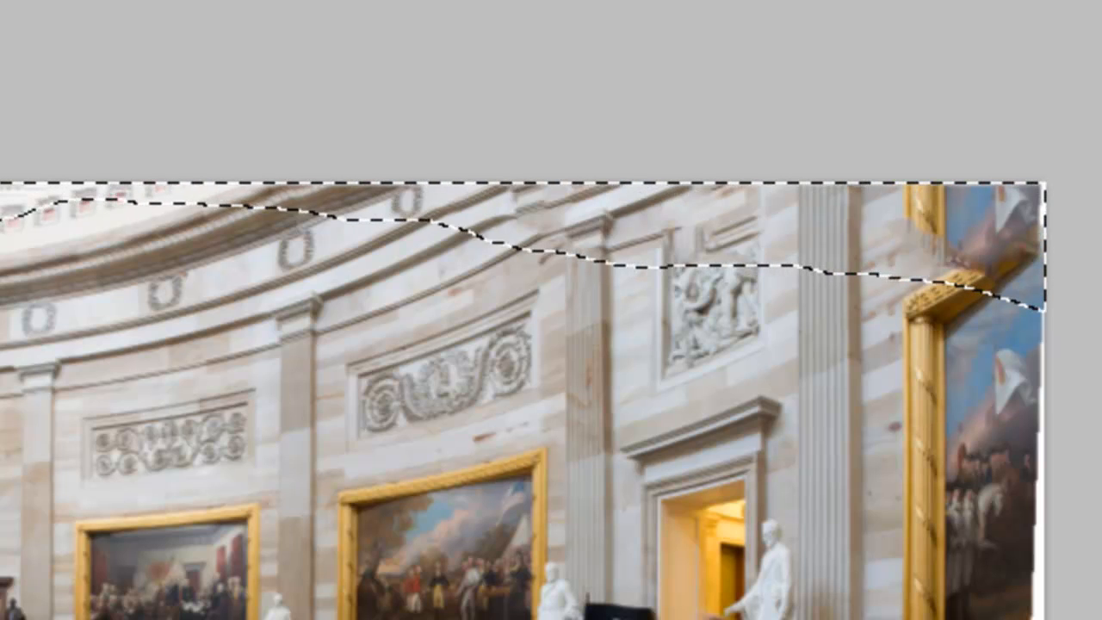
key(ctrl+d)
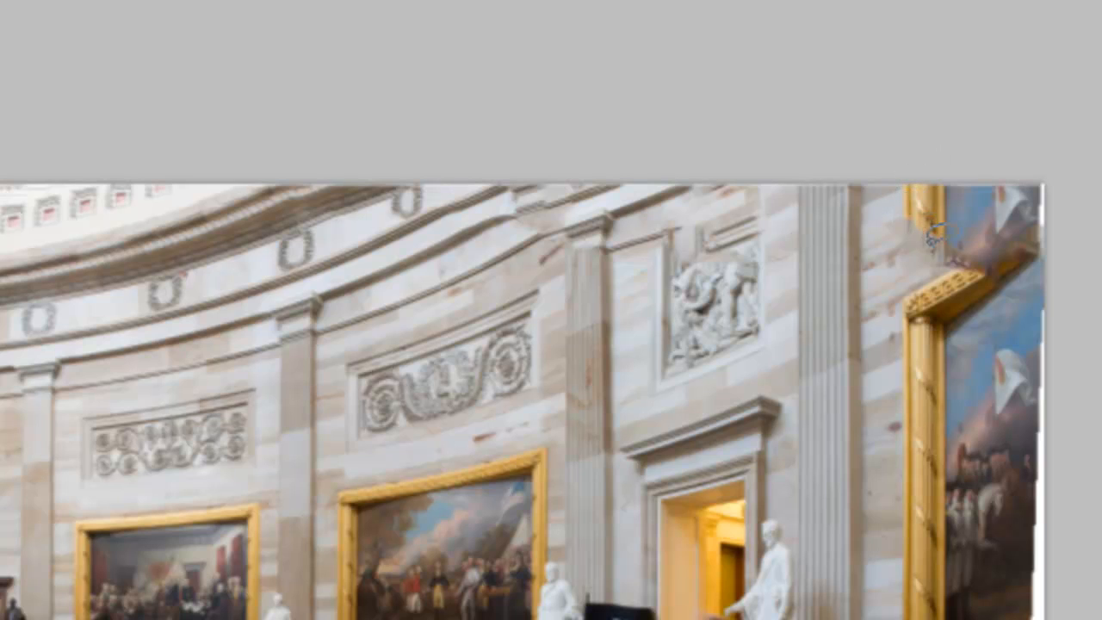
Lasso the duplicated painting fragment in the upper-right corner, refill it with Content-Aware contents and deselect.
mouse_move(964, 254)
mouse_down()
mouse_move(1036, 251)
mouse_move(1052, 231)
mouse_move(1042, 136)
mouse_up()
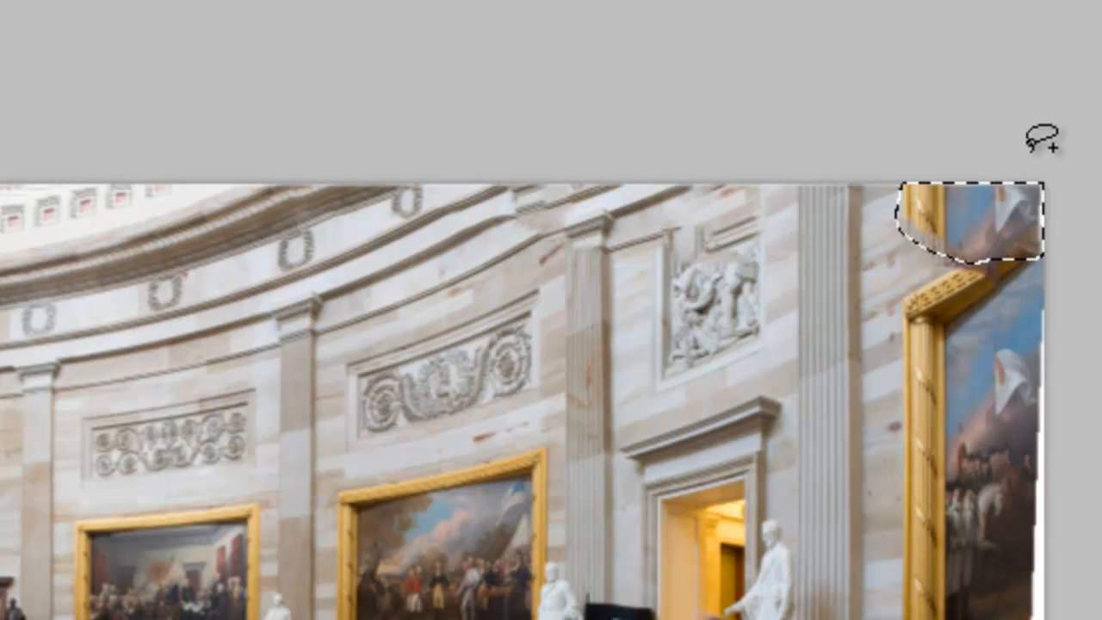
key(shift+BackSpace)
key(Return)
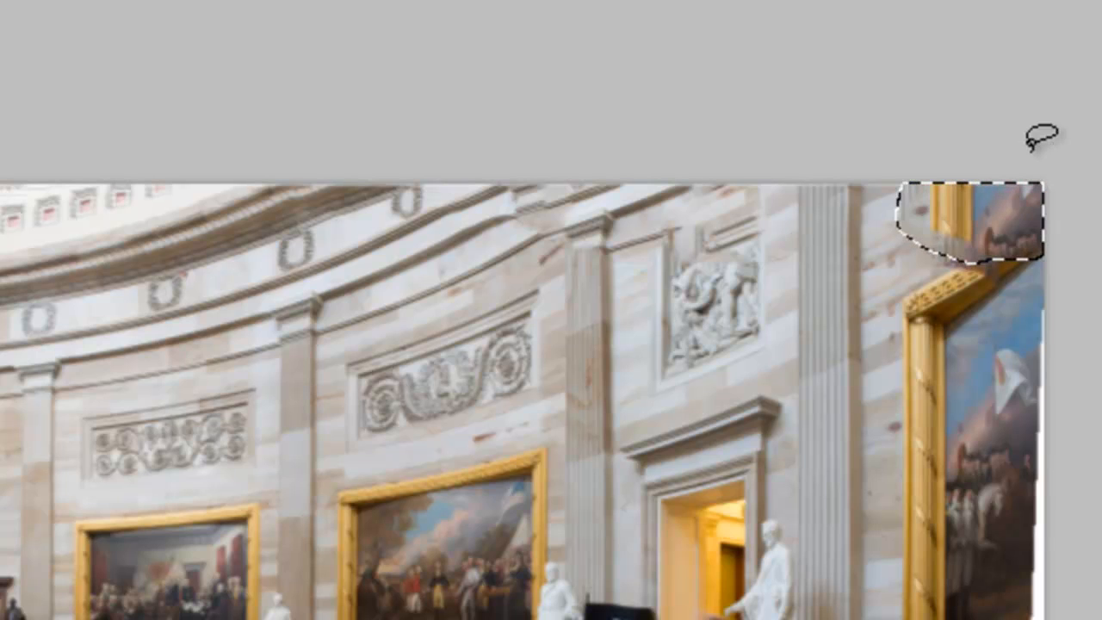
key(ctrl+d)
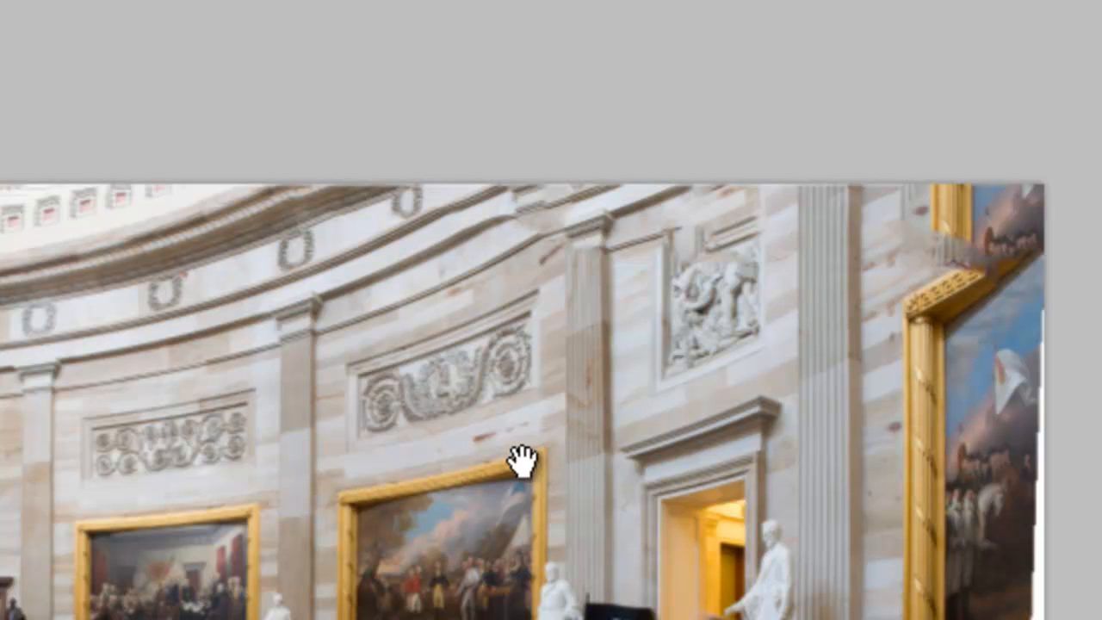
Lasso the white gap down the right edge and around the lower-right corner, fill it with Content-Aware contents and deselect.
drag(681, 315, 896, 168)
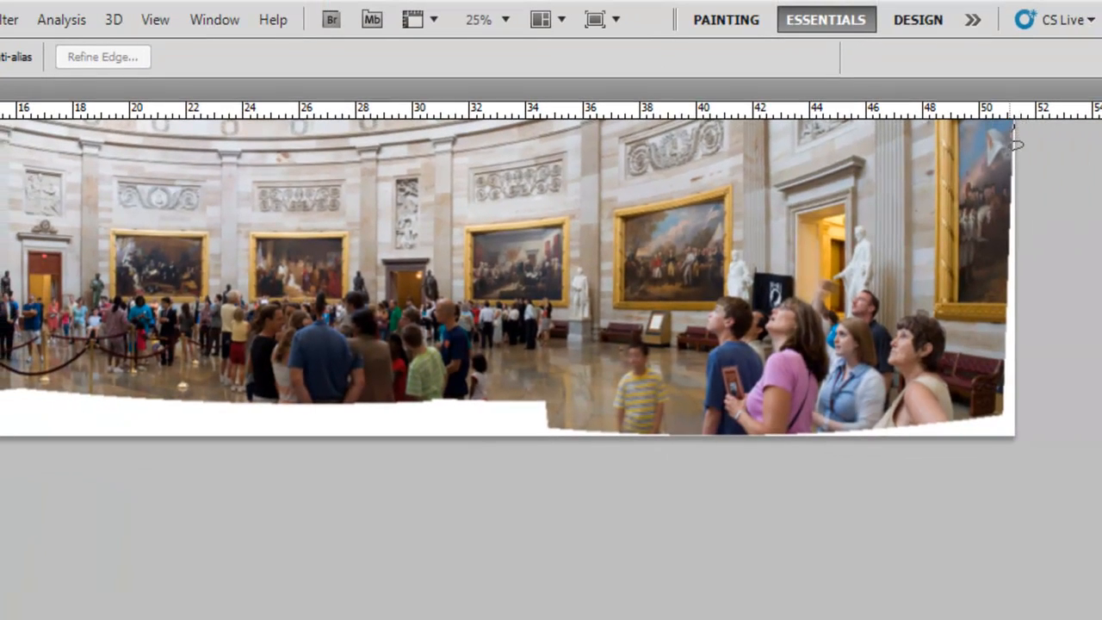
drag(1016, 143, 1007, 316)
mouse_move(1001, 358)
mouse_down()
mouse_move(1004, 384)
mouse_move(970, 411)
mouse_move(904, 424)
mouse_move(777, 422)
mouse_up()
drag(718, 513, 708, 522)
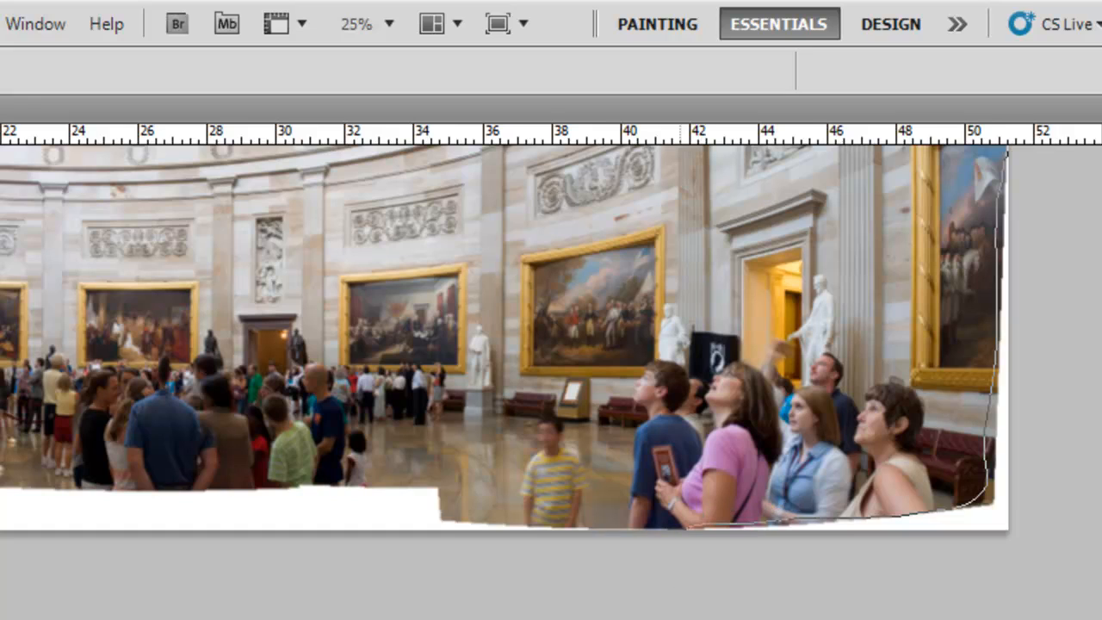
drag(680, 611, 1080, 348)
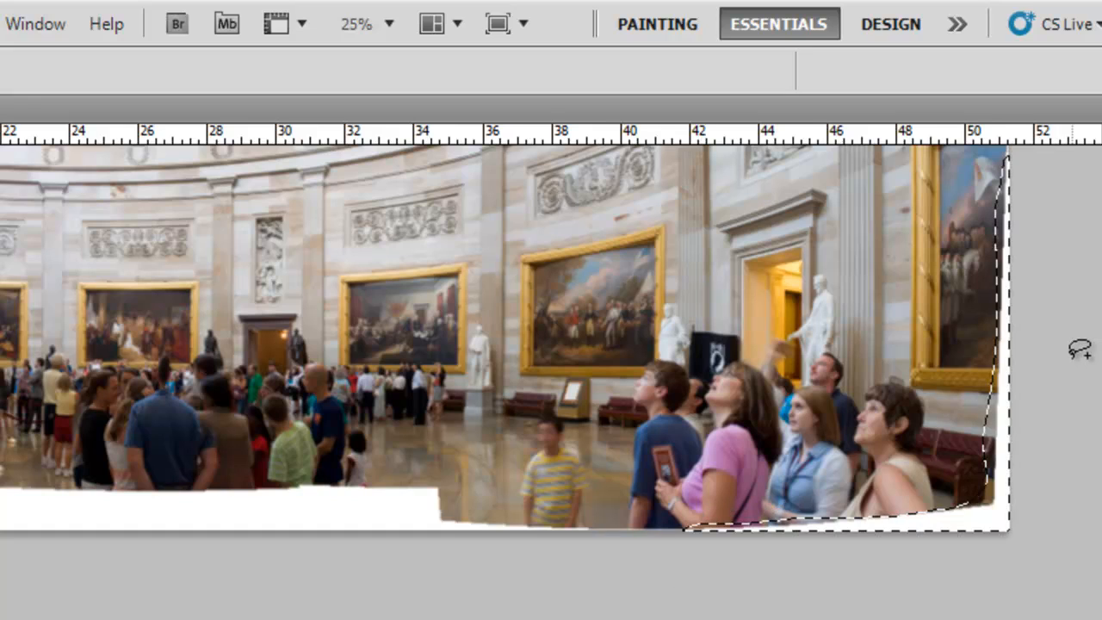
key(shift+F5)
key(Return)
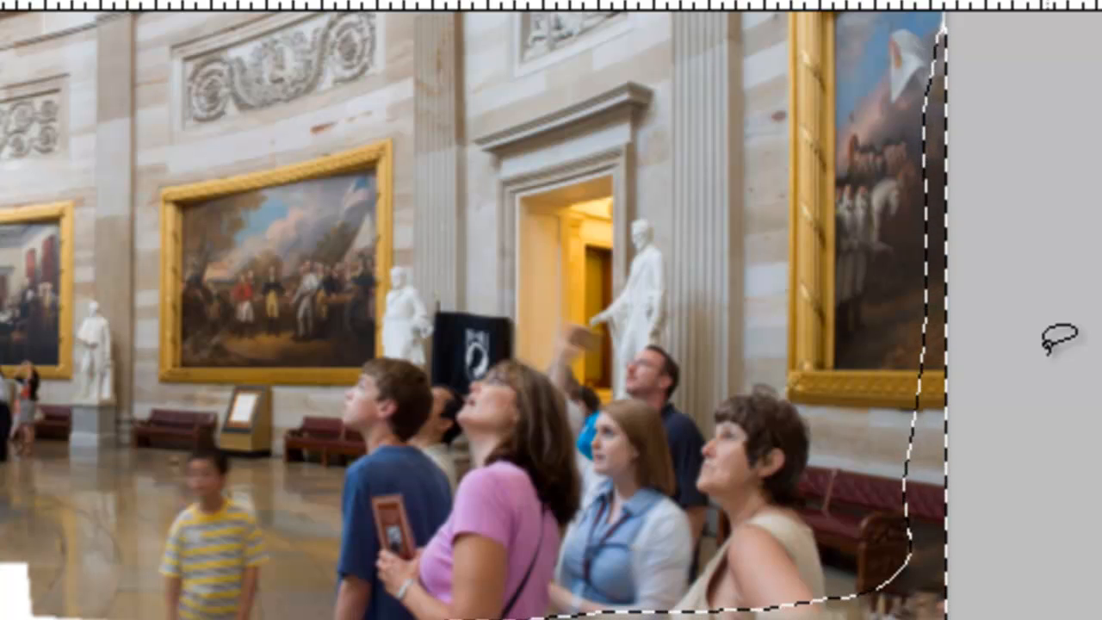
key(ctrl+d)
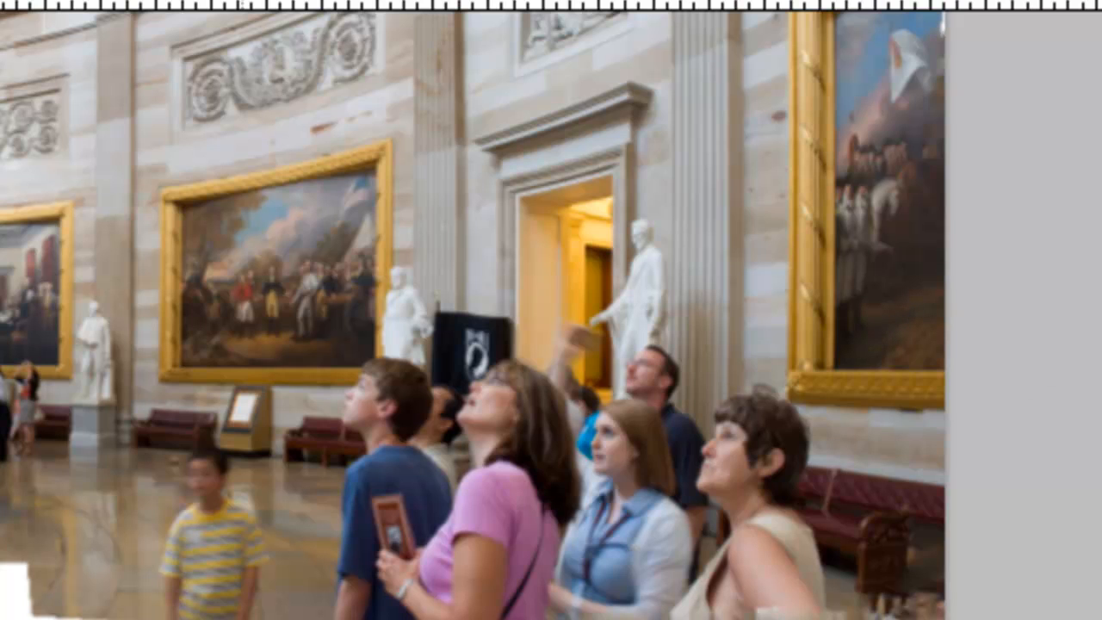
Fill the white gap along the panorama's bottom edge with Content-Aware contents in two lassoed sections, from the boy in yellow to the left end.
drag(240, 614, 289, 601)
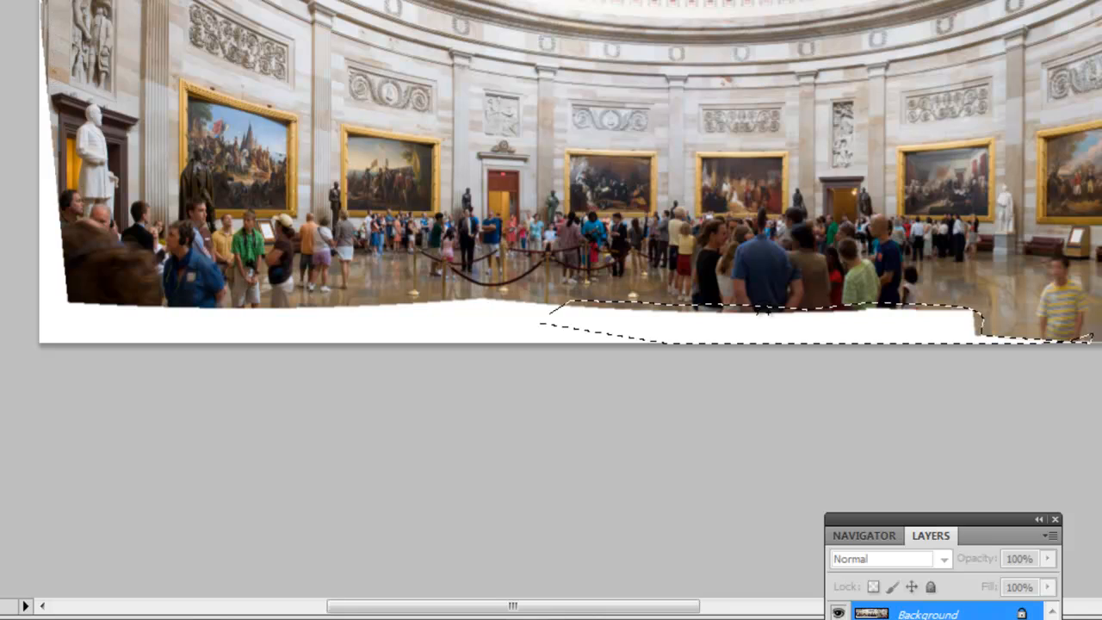
key(shift+F5)
key(Return)
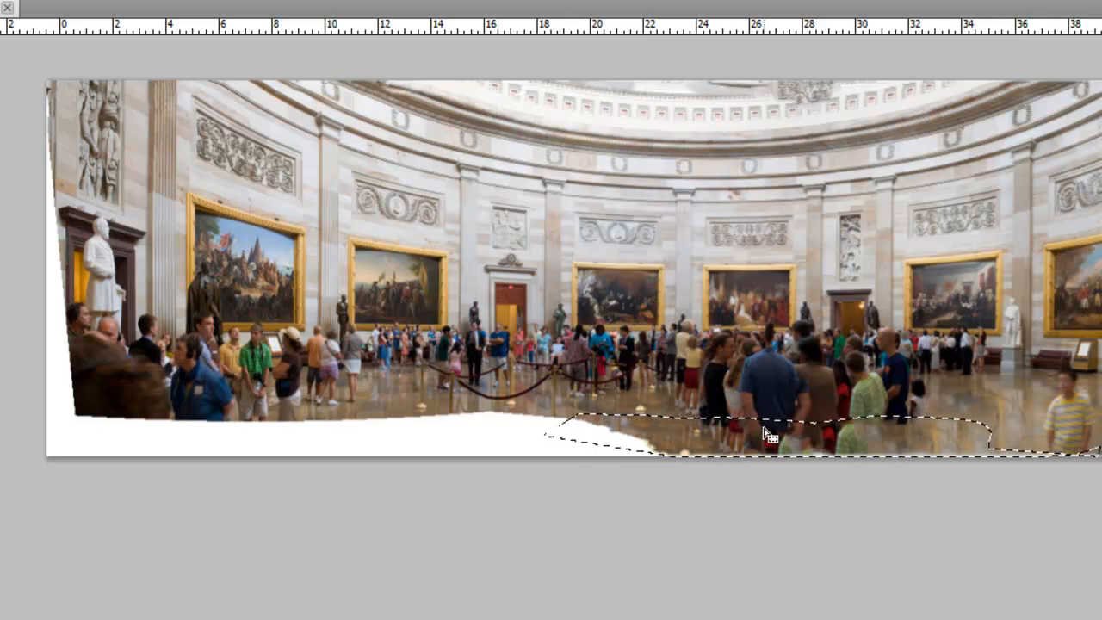
key(ctrl+d)
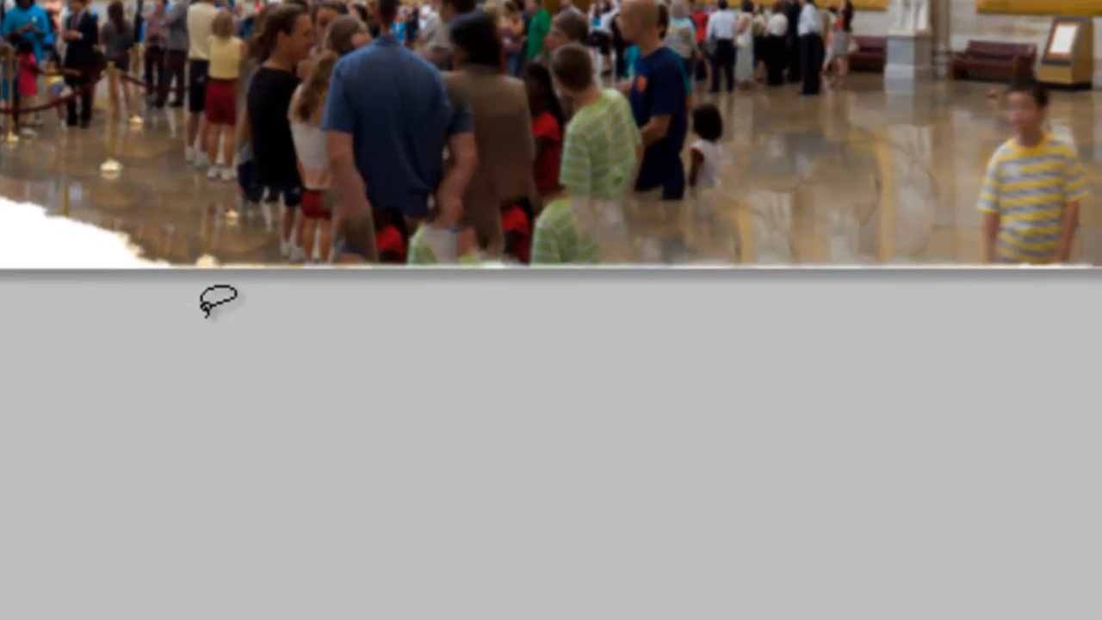
mouse_move(200, 267)
mouse_down()
mouse_move(131, 227)
mouse_move(0, 194)
mouse_move(435, 317)
mouse_move(645, 400)
mouse_move(583, 410)
mouse_move(197, 401)
mouse_move(118, 410)
mouse_move(0, 463)
mouse_move(551, 619)
mouse_move(594, 619)
mouse_up()
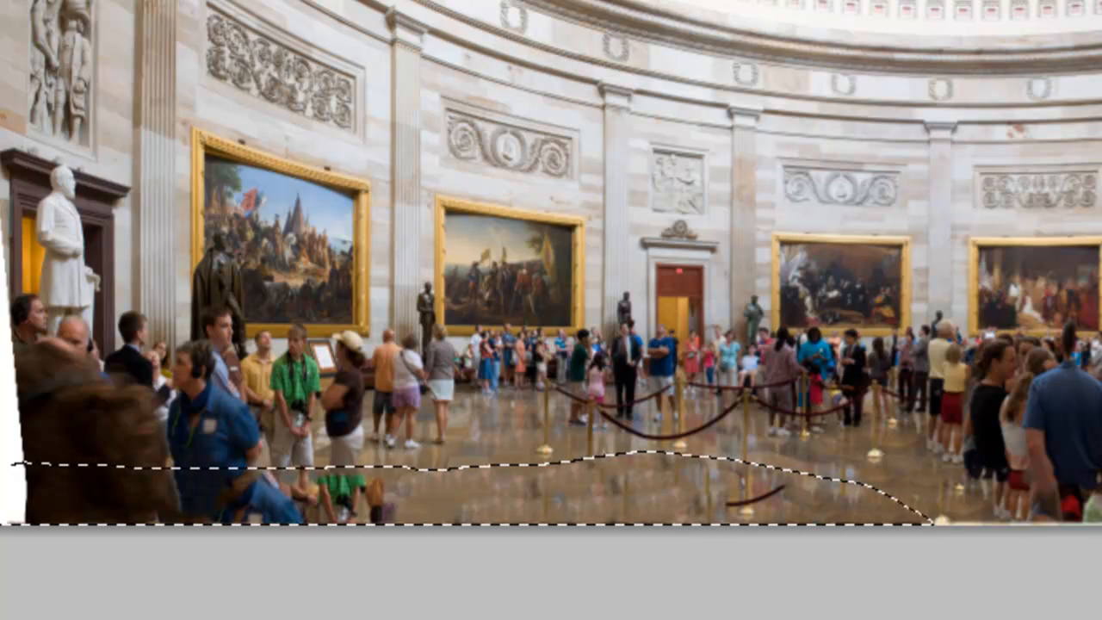
key(ctrl+d)
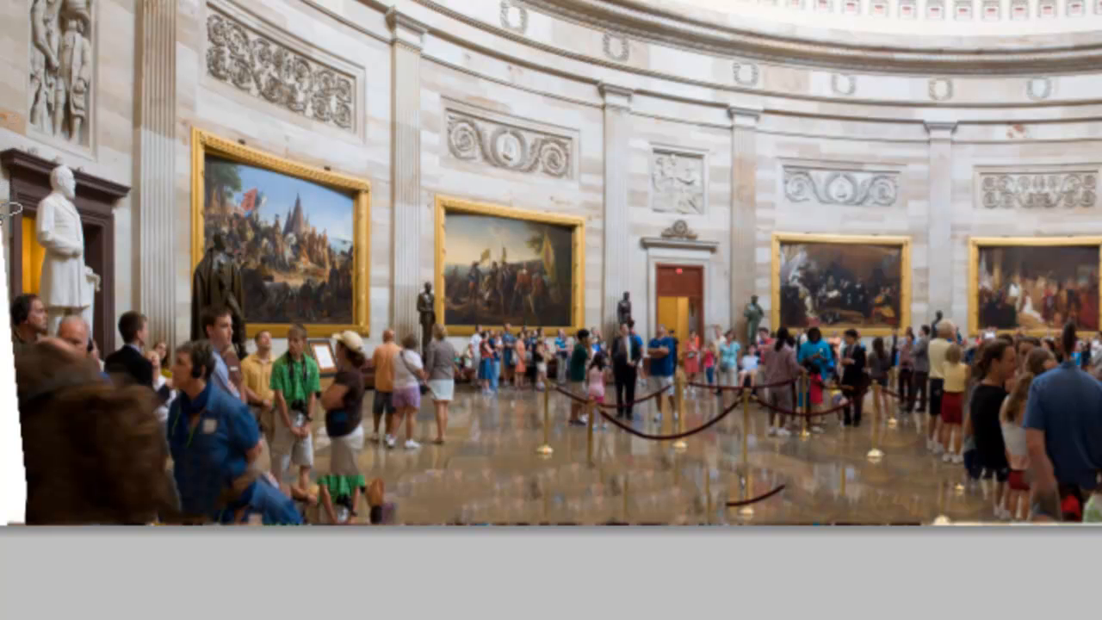
Lasso the white gap along the panorama's left edge and fill it with Content-Aware contents in Normal mode at 100% opacity.
drag(3, 214, 24, 378)
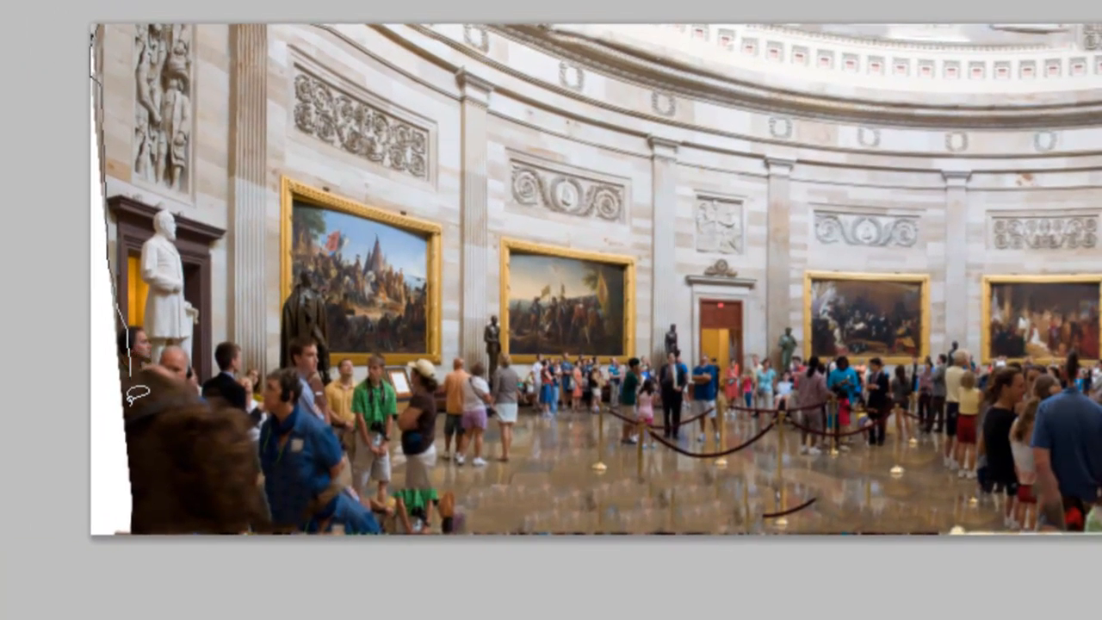
mouse_move(129, 403)
mouse_down()
mouse_move(141, 468)
mouse_move(73, 573)
mouse_move(87, 262)
mouse_move(47, 95)
mouse_up()
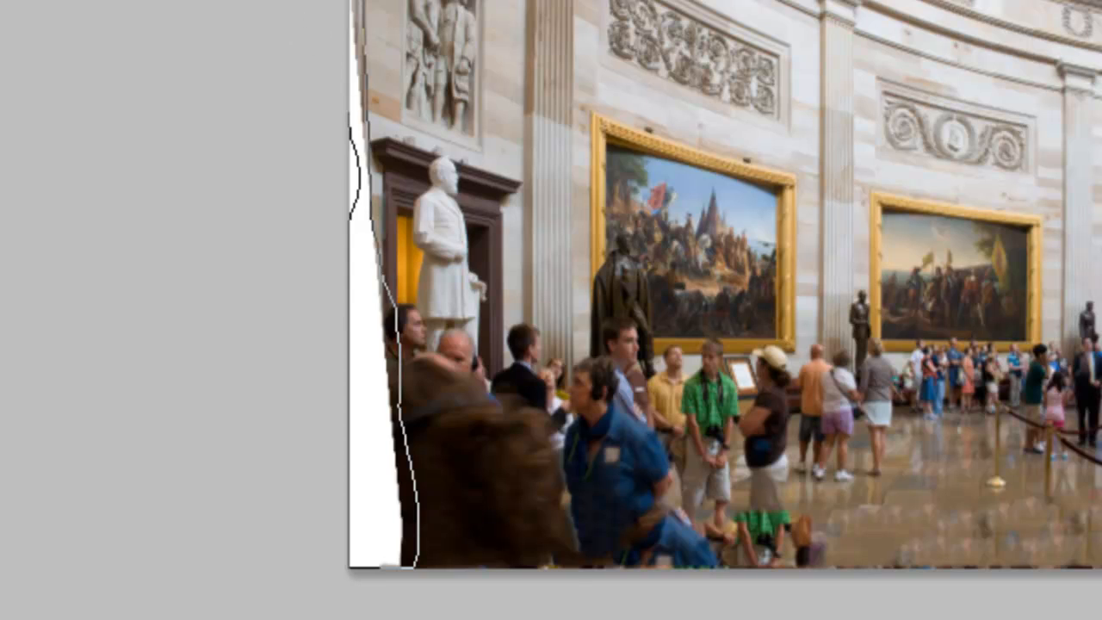
mouse_move(349, 117)
mouse_down()
mouse_move(349, 2)
mouse_move(361, 1)
mouse_up()
key(ctrl+d)
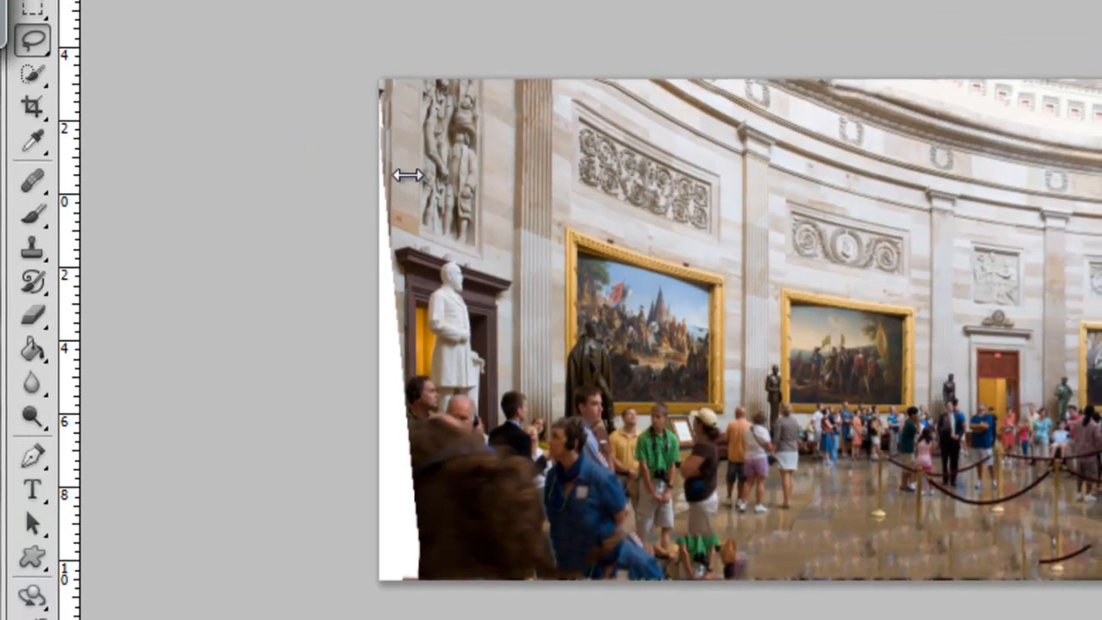
key(ctrl+z)
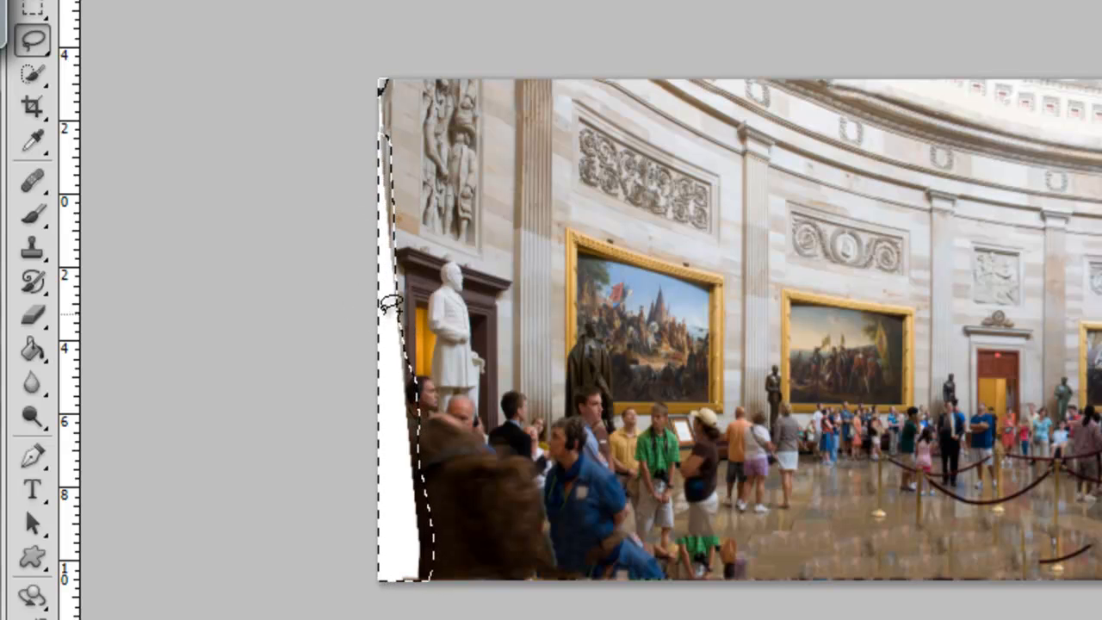
key(Delete)
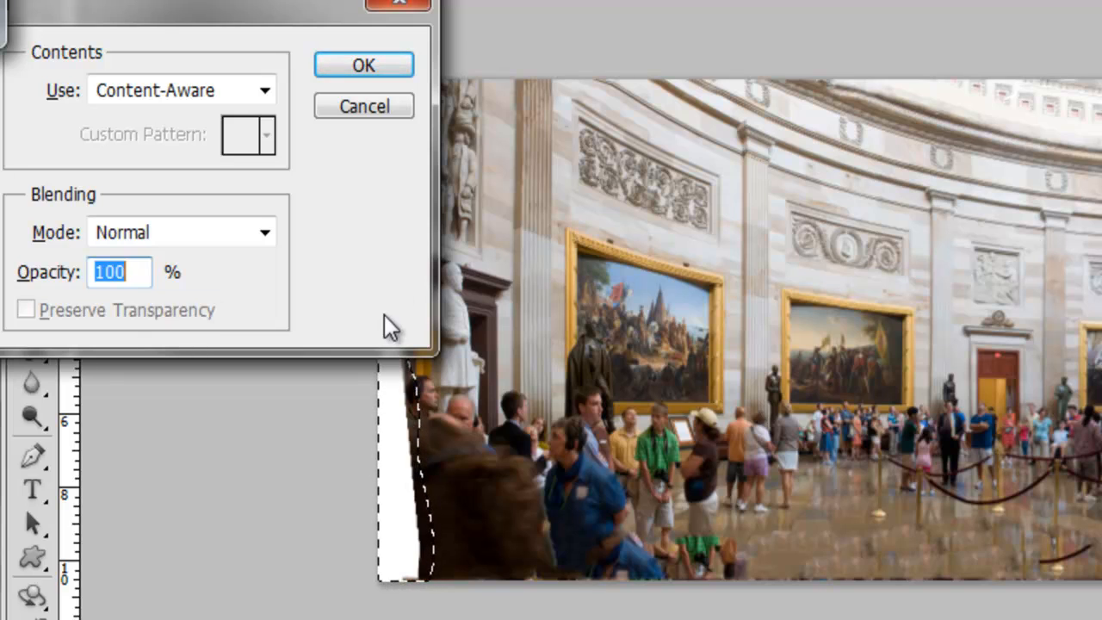
click(376, 66)
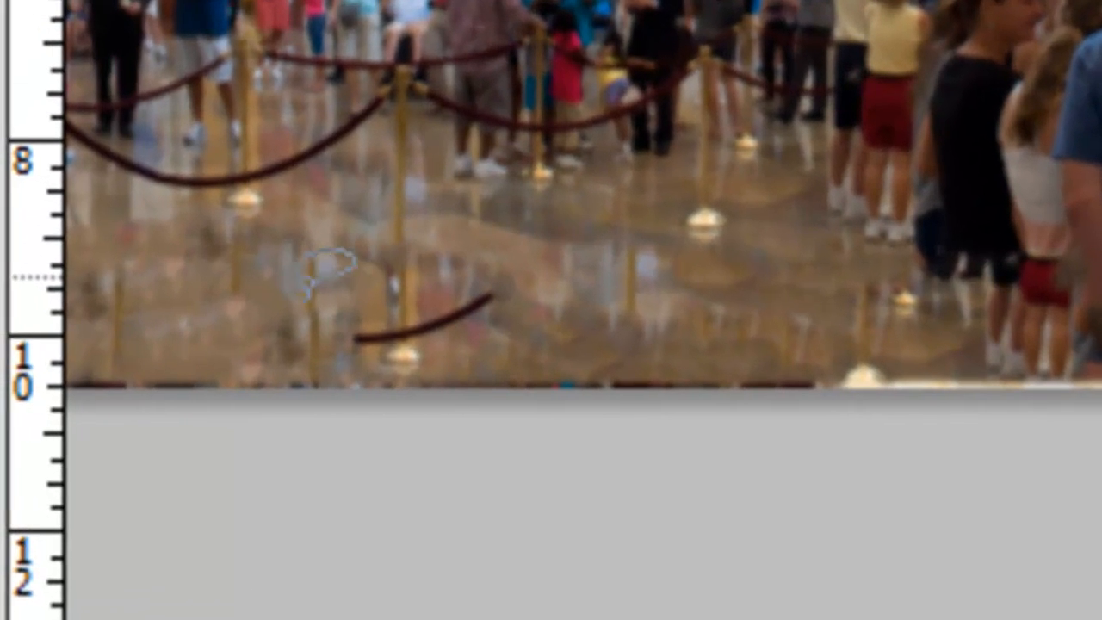
Lasso the stray rope fragment on the floor near the bottom edge and replace it with a Content-Aware fill.
mouse_move(277, 365)
mouse_down()
mouse_move(353, 401)
mouse_move(486, 375)
mouse_move(570, 305)
mouse_move(493, 268)
mouse_up()
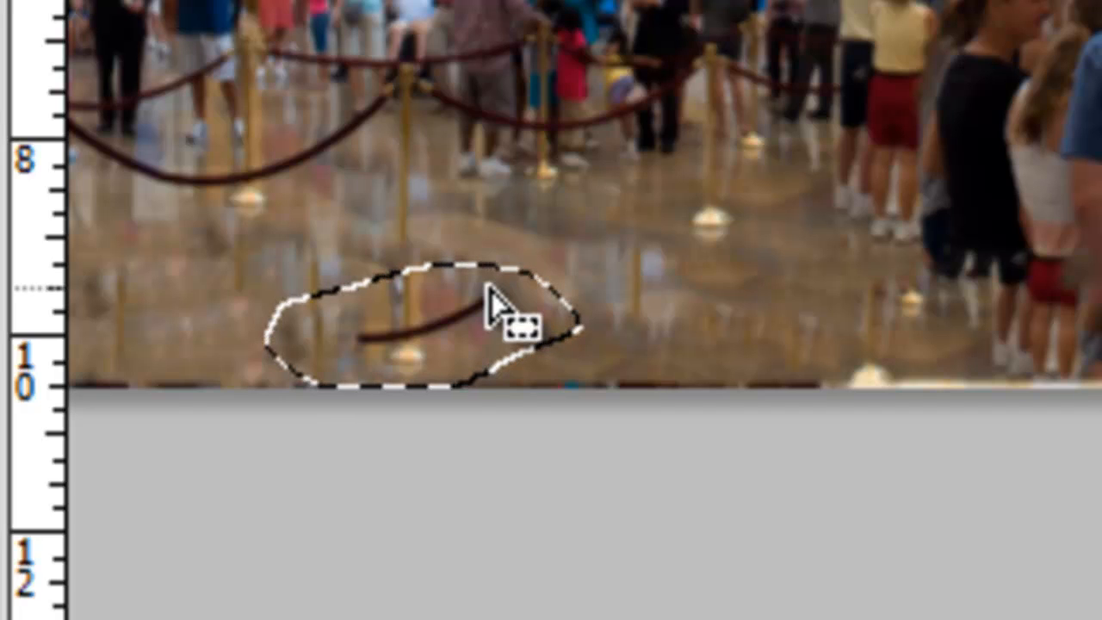
key(shift+BackSpace)
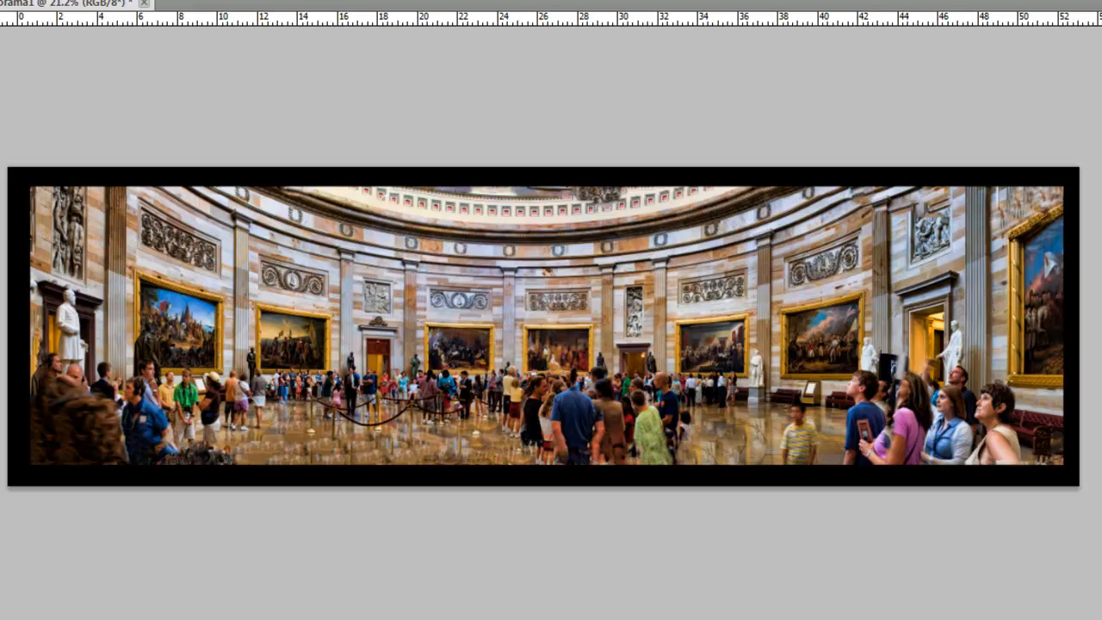
mouse_move(544, 326)
mouse_down()
mouse_move(514, 327)
mouse_move(760, 326)
mouse_move(431, 327)
mouse_move(646, 326)
mouse_move(499, 327)
mouse_up()
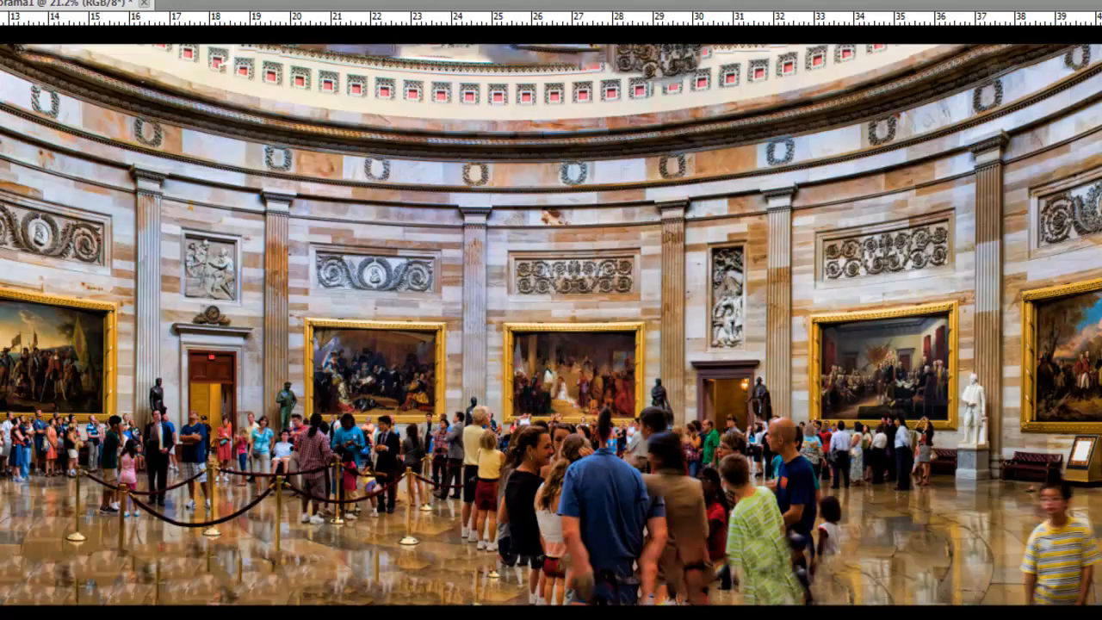
drag(223, 64, 698, 76)
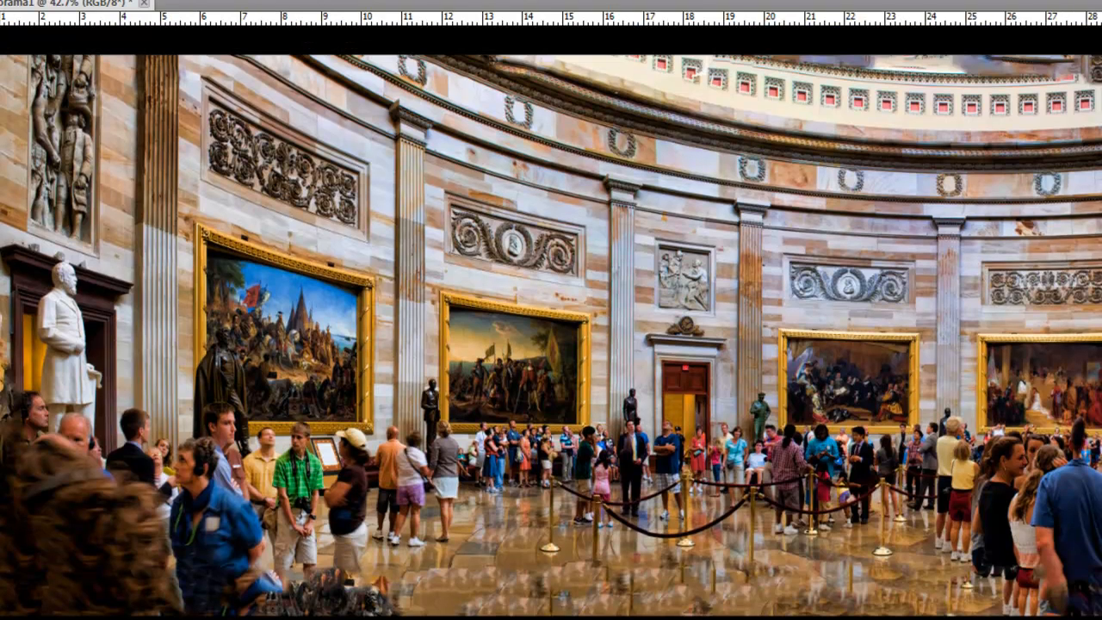